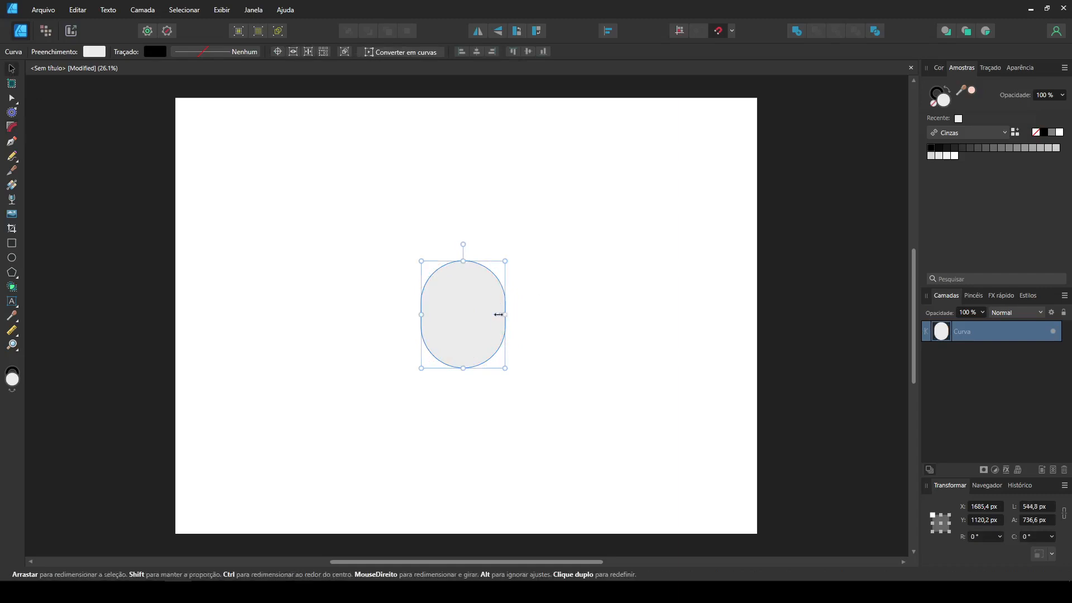
# Step: Draw a circle beside the head and subtract a rectangle from its upper half to form a half-disc eye
pyautogui.click(562, 276)
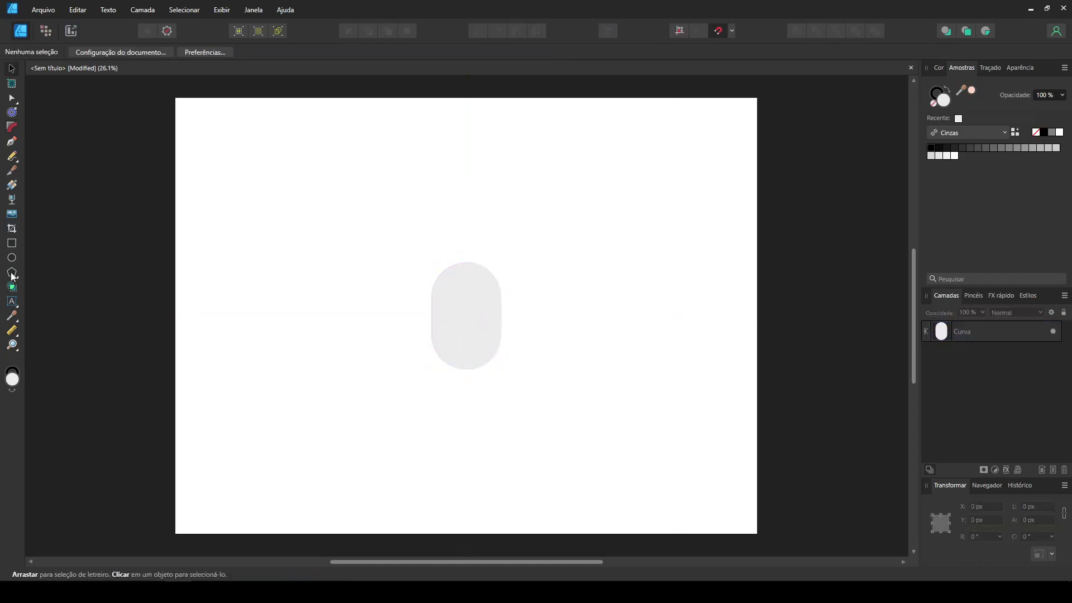
pyautogui.click(11, 257)
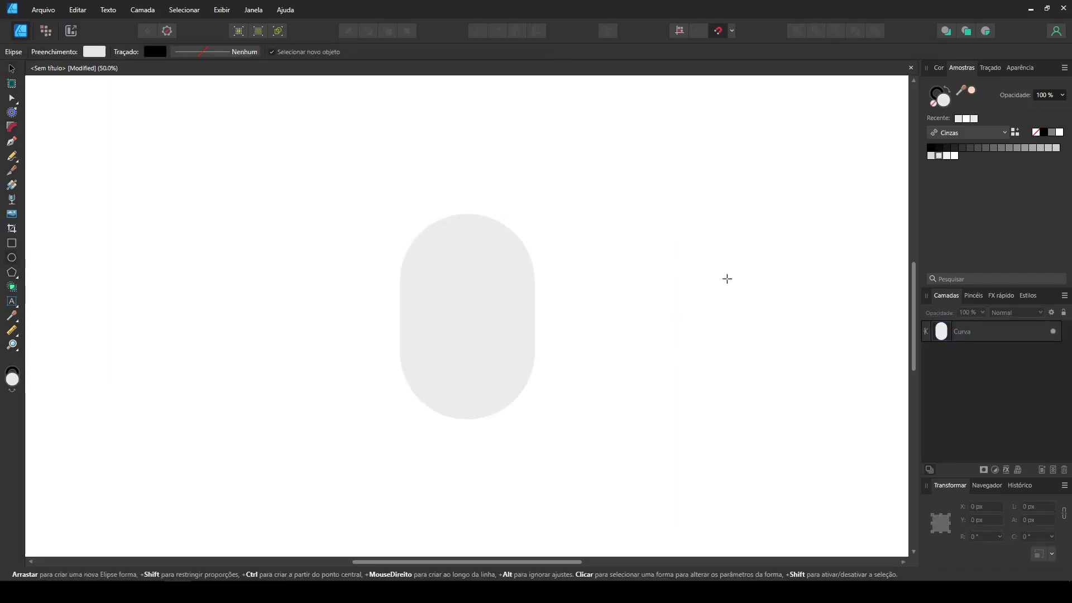
pyautogui.moveTo(592, 309); pyautogui.dragTo(639, 345)
pyautogui.click(11, 243)
pyautogui.moveTo(555, 235); pyautogui.dragTo(676, 316)
pyautogui.moveTo(613, 340); pyautogui.dragTo(631, 308)
pyautogui.keyDown('shift'); pyautogui.click(658, 290); pyautogui.keyUp('shift')
pyautogui.click(816, 34)
# Step: Add a smaller mid-gray half-disc pupil along the eye's flat edge and fill the larger half-disc white
pyautogui.click(704, 268)
pyautogui.click(1053, 134)
pyautogui.click(665, 354)
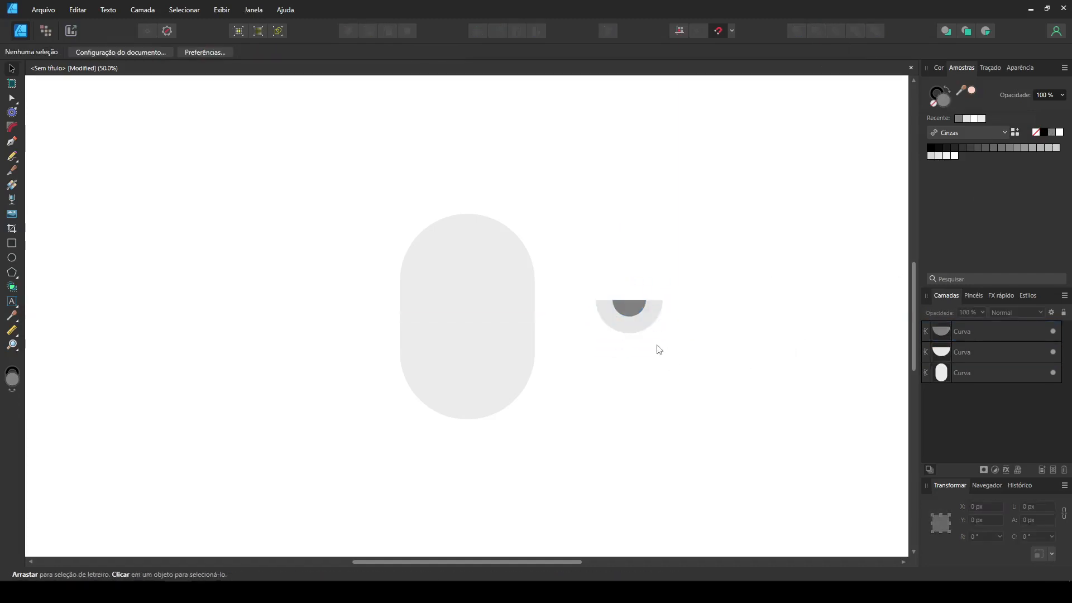
pyautogui.click(642, 329)
pyautogui.click(1060, 133)
# Step: Place the eye with its pupil on the face at about 143 px wide and duplicate it for the other eye
pyautogui.moveTo(575, 268); pyautogui.dragTo(695, 349)
pyautogui.moveTo(634, 308)
pyautogui.mouseDown()
pyautogui.moveTo(414, 294)
pyautogui.moveTo(453, 290)
pyautogui.moveTo(450, 303)
pyautogui.moveTo(488, 308)
pyautogui.mouseUp()
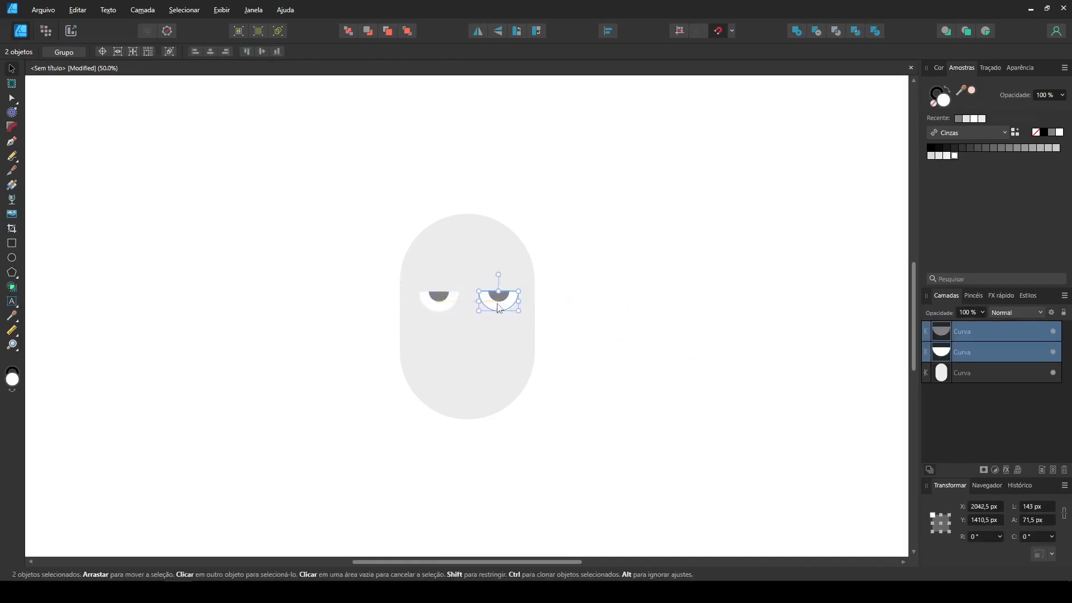
pyautogui.click(139, 292)
# Step: Draw a centered nose rectangle about 60 × 152 px below the eyes with the Preto 15% fill
pyautogui.click(12, 244)
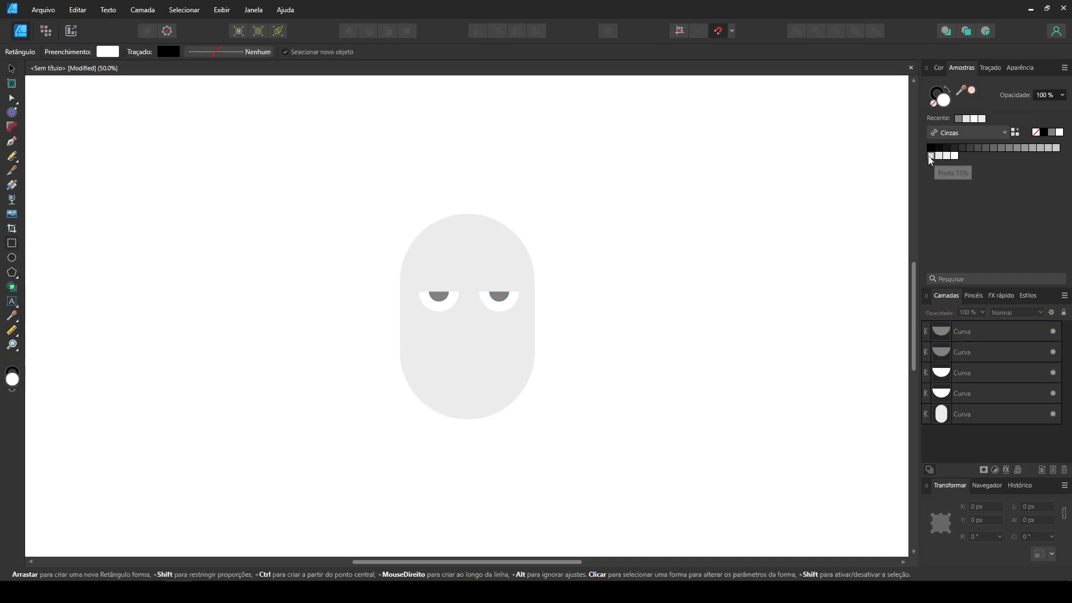
pyautogui.click(930, 157)
pyautogui.moveTo(467, 311)
pyautogui.mouseDown()
pyautogui.moveTo(487, 356)
pyautogui.moveTo(466, 327)
pyautogui.mouseUp()
pyautogui.click(12, 69)
pyautogui.click(548, 325)
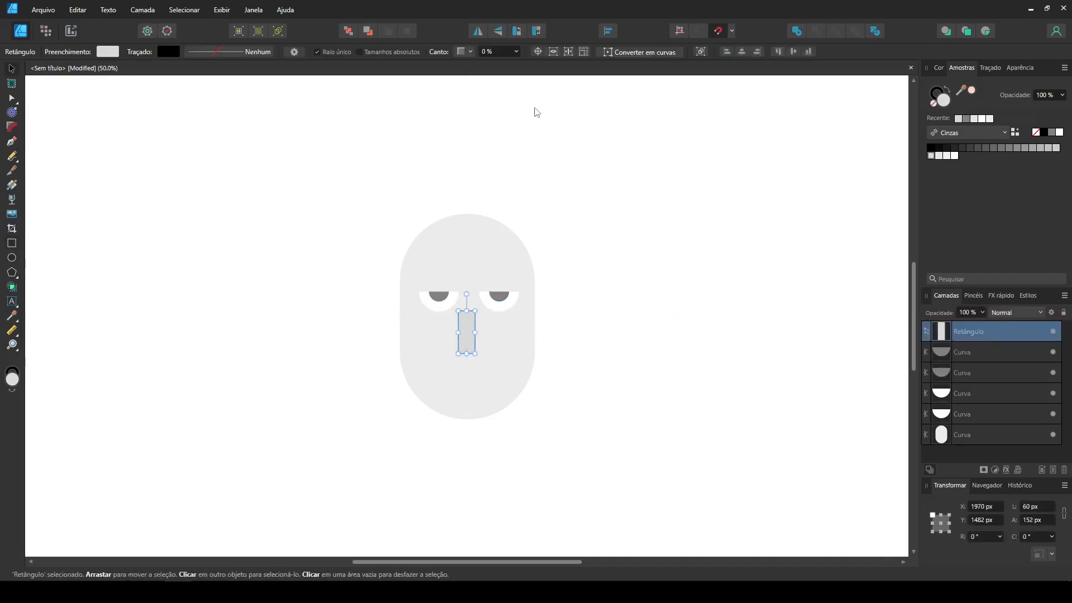
# Step: Round the nose's two lower corners fully and move the nose up between the eyes, level with their flat edges
pyautogui.click(11, 127)
pyautogui.moveTo(497, 372); pyautogui.dragTo(461, 338)
pyautogui.click(11, 69)
pyautogui.moveTo(257, 235); pyautogui.dragTo(592, 308)
pyautogui.moveTo(462, 322); pyautogui.dragTo(467, 308)
# Step: Adjust the horizontal position of the eyes so they sit slightly farther apart around the nose
pyautogui.moveTo(324, 258); pyautogui.dragTo(395, 268)
pyautogui.moveTo(495, 310); pyautogui.dragTo(497, 310)
pyautogui.click(621, 273)
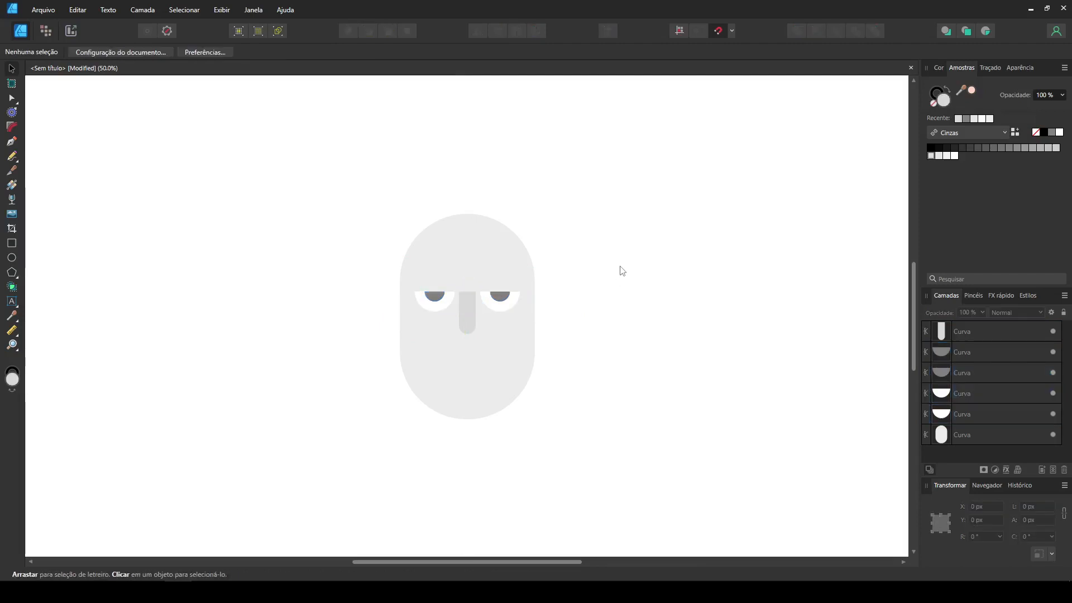
# Step: Draw a light-gray ear circle behind the head, reduce it to about 137 px, and duplicate it on the opposite side
pyautogui.click(11, 257)
pyautogui.moveTo(371, 276); pyautogui.dragTo(424, 327)
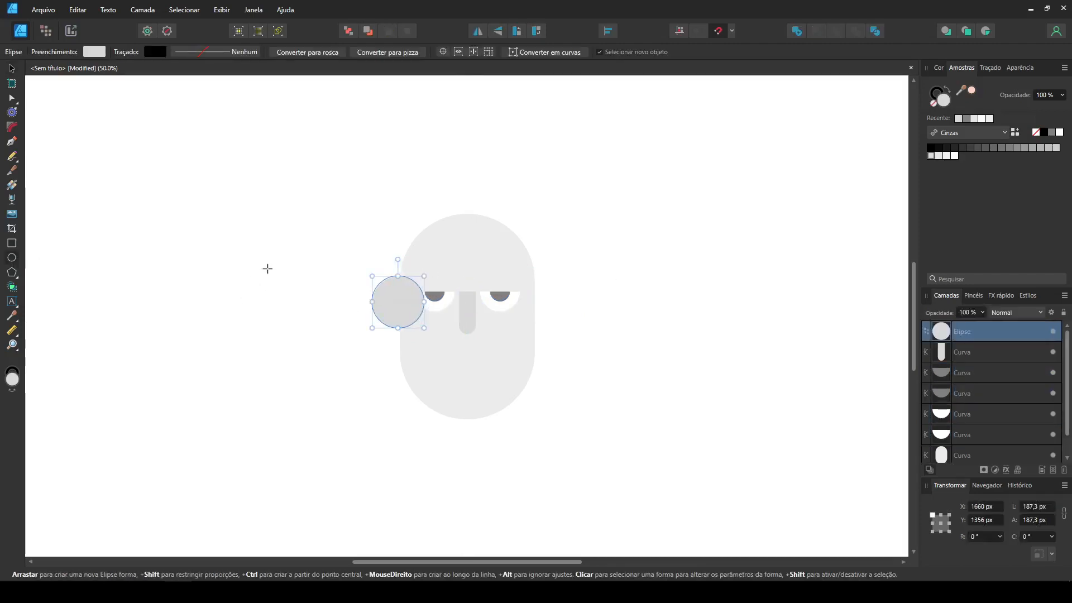
pyautogui.hotkey('ctrl', 'shift', '[')
pyautogui.click(10, 69)
pyautogui.click(350, 302)
pyautogui.click(403, 290)
# Step: Copy an ear circle beside the chin and subtract a rectangle from its lower part, leaving a shallow arc for the lips
pyautogui.moveTo(383, 291)
pyautogui.mouseDown()
pyautogui.moveTo(402, 328)
pyautogui.moveTo(550, 312)
pyautogui.moveTo(539, 310)
pyautogui.moveTo(597, 368)
pyautogui.mouseUp()
pyautogui.click(365, 321)
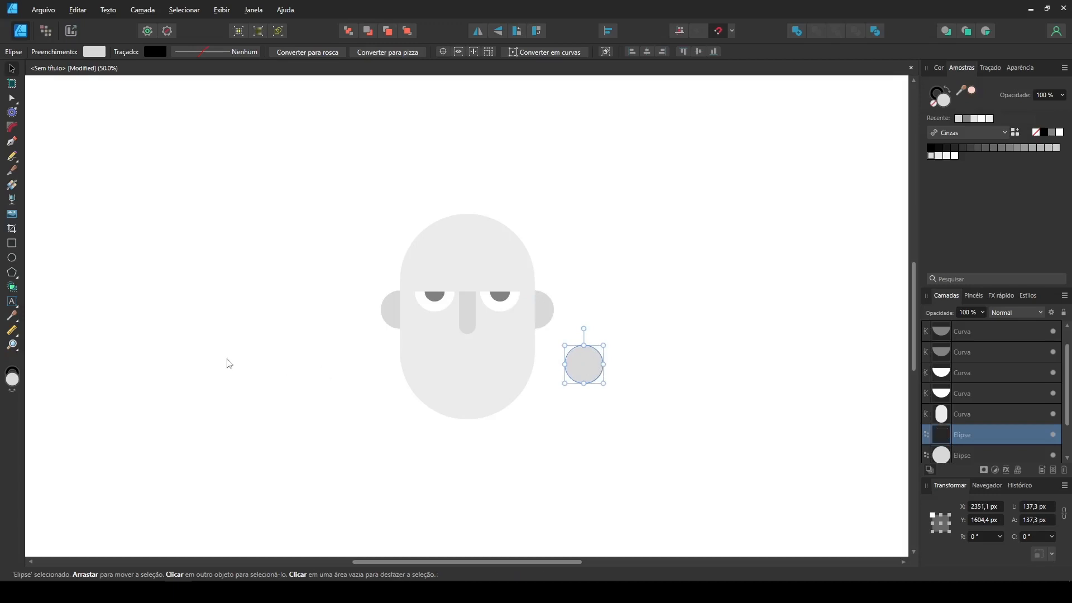
pyautogui.click(12, 243)
pyautogui.moveTo(534, 358); pyautogui.dragTo(629, 409)
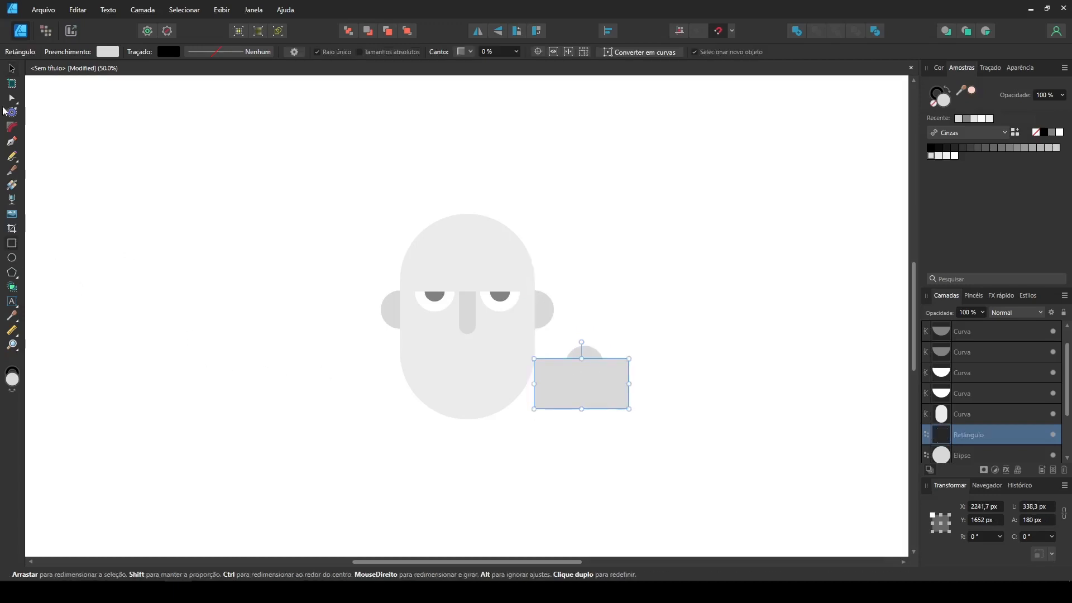
pyautogui.click(13, 70)
pyautogui.keyDown('shift'); pyautogui.click(599, 355); pyautogui.keyUp('shift')
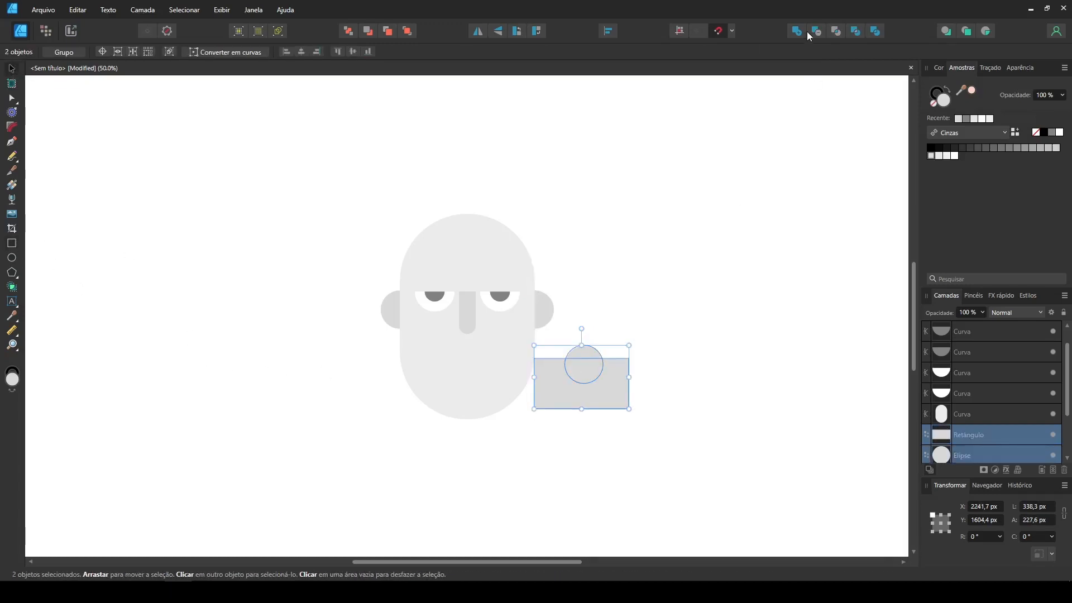
pyautogui.click(815, 31)
pyautogui.click(747, 215)
# Step: Duplicate the arc sideways and below, then unite the two adjacent arcs into a double-peaked upper lip
pyautogui.click(610, 356)
pyautogui.moveTo(688, 394); pyautogui.dragTo(551, 329)
pyautogui.click(660, 412)
pyautogui.click(609, 356)
pyautogui.moveTo(608, 356); pyautogui.dragTo(609, 404)
pyautogui.moveTo(664, 369); pyautogui.dragTo(562, 335)
pyautogui.click(799, 31)
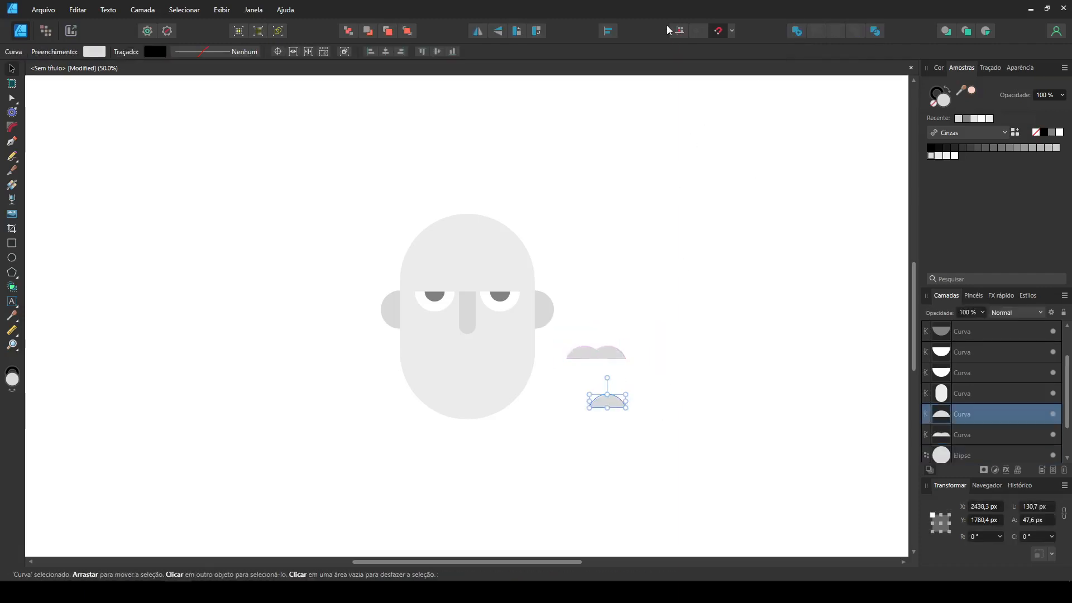
# Step: Flip the single arc vertically as the lower lip, place both lips below the nose, and bring them to the front
pyautogui.click(608, 31)
pyautogui.click(497, 31)
pyautogui.moveTo(603, 405); pyautogui.dragTo(475, 367)
pyautogui.click(671, 413)
pyautogui.hotkey('ctrl', 'shift', ']')
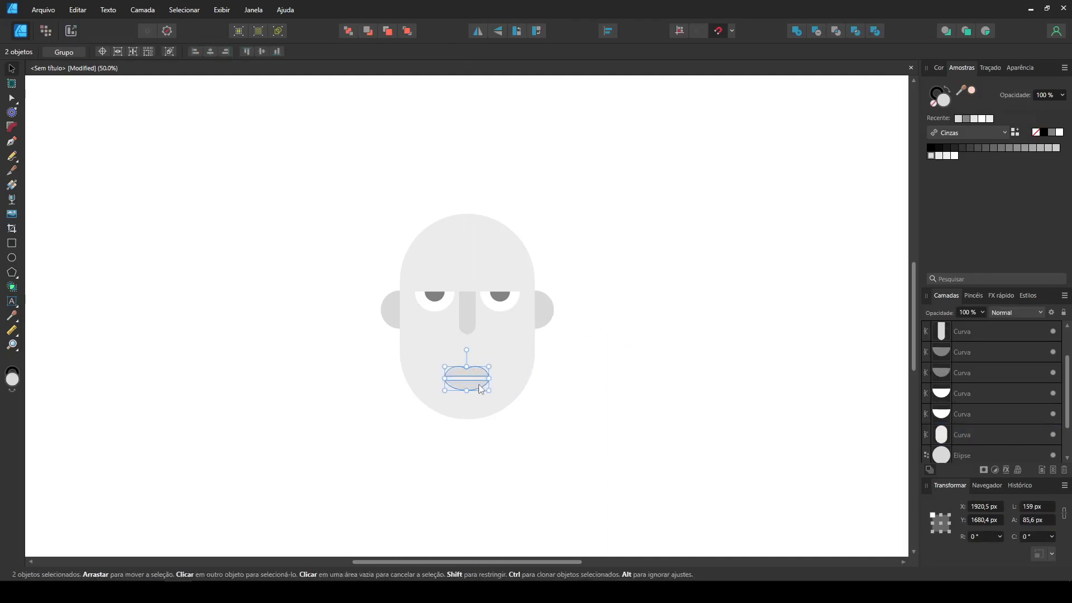
# Step: Flatten the lower lip to about 35 px high, leave a thin gap below the upper lip, and reposition the mouth vertically
pyautogui.click(589, 366)
pyautogui.click(466, 380)
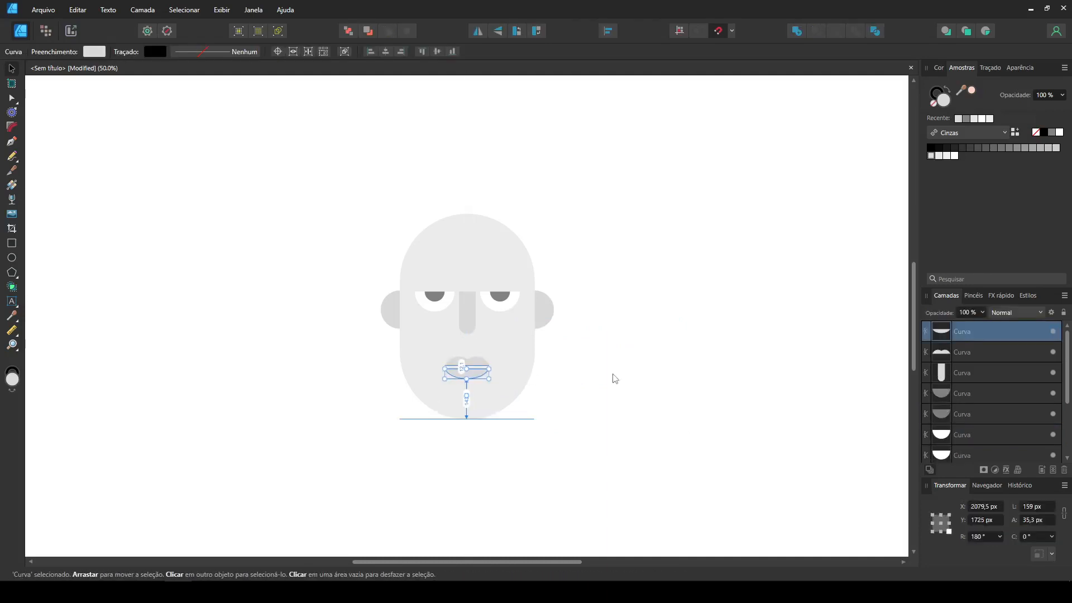
pyautogui.click(546, 413)
pyautogui.moveTo(603, 426); pyautogui.dragTo(396, 348)
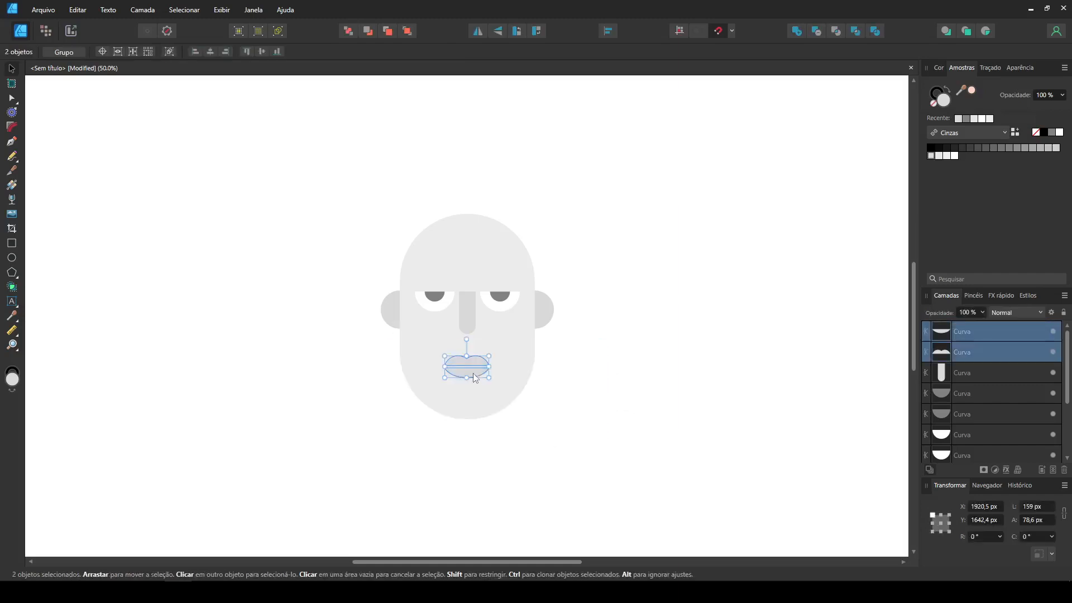
pyautogui.click(645, 322)
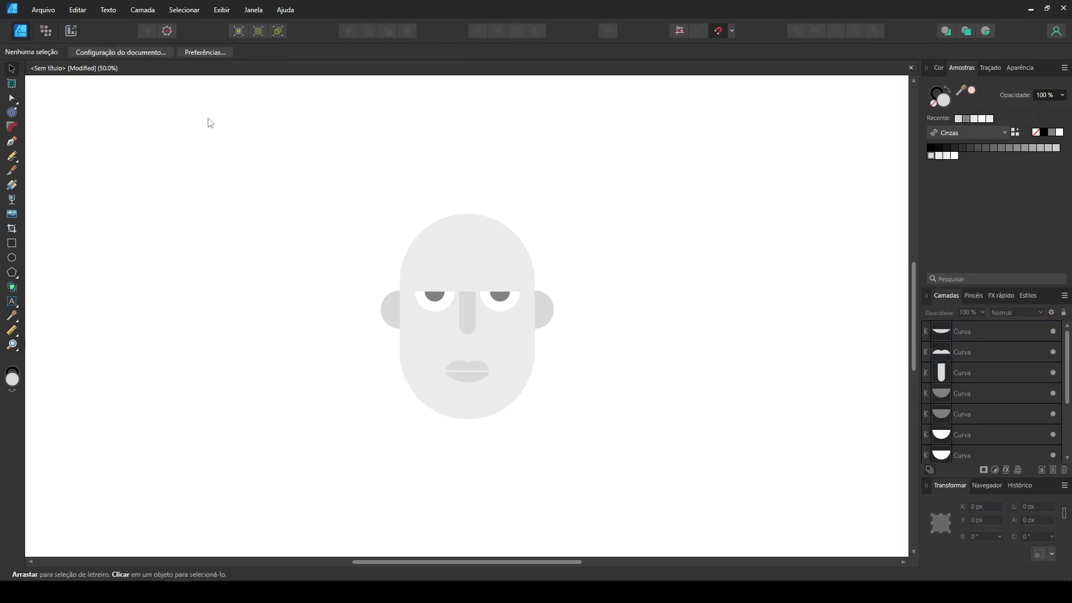
# Step: Draw a mid-gray hair rectangle about 256 × 228 px over one half of the forehead, ending at the face's centerline
pyautogui.click(11, 244)
pyautogui.moveTo(388, 191); pyautogui.dragTo(474, 269)
pyautogui.moveTo(425, 226); pyautogui.dragTo(429, 226)
pyautogui.moveTo(478, 268); pyautogui.dragTo(464, 255)
pyautogui.moveTo(430, 221); pyautogui.dragTo(433, 233)
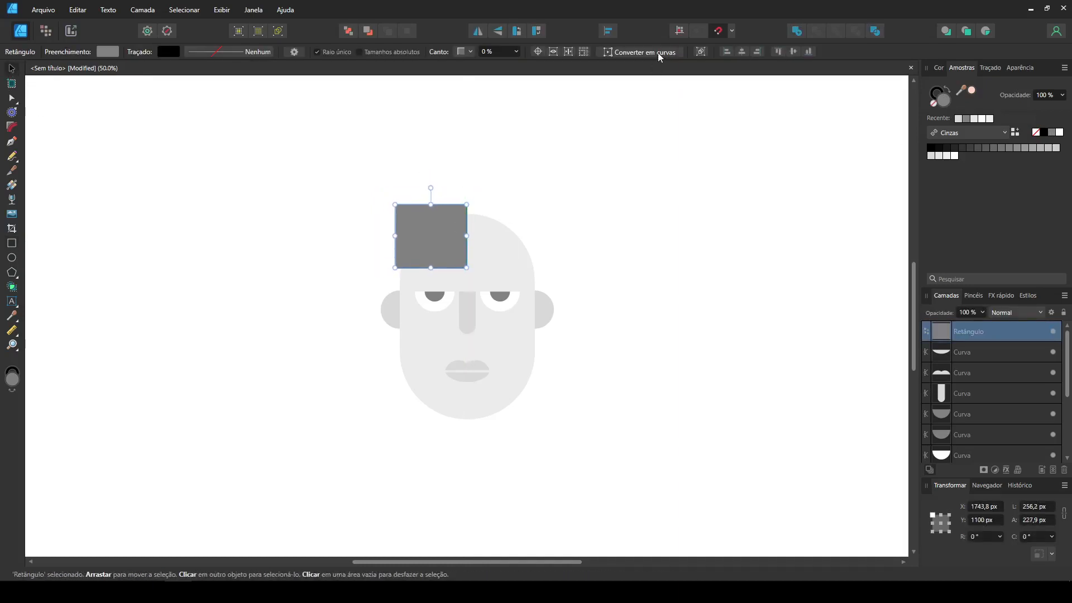
# Step: Convert the hair rectangle to curves and round its lower inner corner into a fringe
pyautogui.click(658, 53)
pyautogui.click(12, 128)
pyautogui.moveTo(467, 268); pyautogui.dragTo(518, 243)
pyautogui.click(11, 69)
pyautogui.click(225, 102)
# Step: Duplicate the fringe piece and mirror it horizontally over the other half of the forehead
pyautogui.click(440, 222)
pyautogui.click(479, 31)
pyautogui.keyDown('shift'); pyautogui.click(444, 231); pyautogui.keyUp('shift')
pyautogui.hotkey('ctrl', 'd')
# Step: Make a back-hair panel about 548 × 1014 px from a copy of the fringe and send it behind the head
pyautogui.keyDown('ctrl'); pyautogui.moveTo(434, 252); pyautogui.dragTo(427, 427); pyautogui.keyUp('ctrl')
pyautogui.moveTo(431, 389); pyautogui.dragTo(444, 169)
pyautogui.hotkey('ctrl', 'shift', '[')
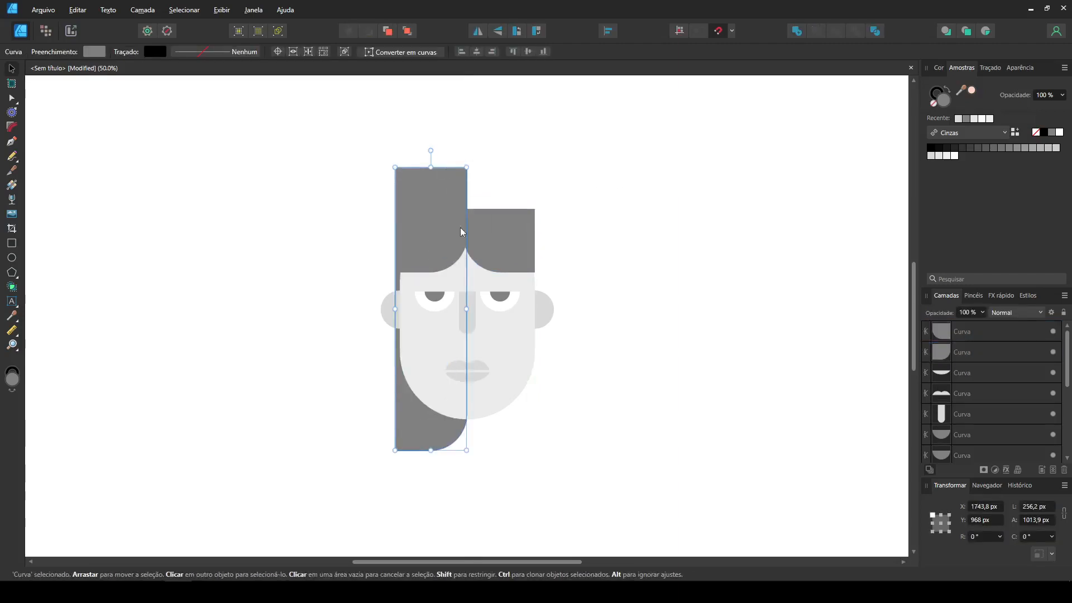
pyautogui.click(12, 125)
pyautogui.moveTo(378, 131); pyautogui.dragTo(489, 213)
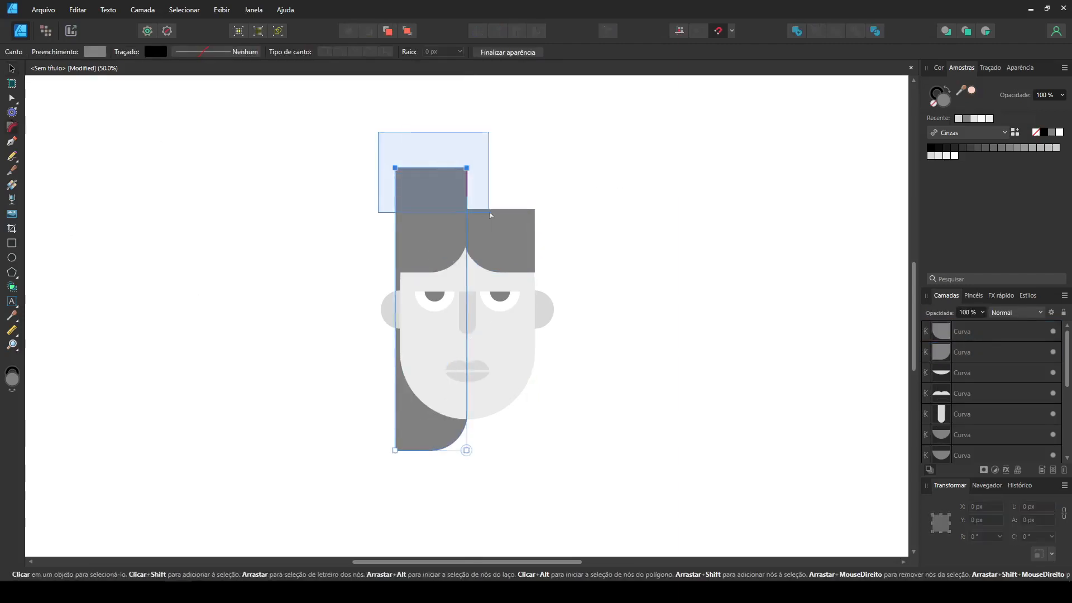
pyautogui.click(11, 70)
pyautogui.moveTo(466, 309); pyautogui.dragTo(544, 309)
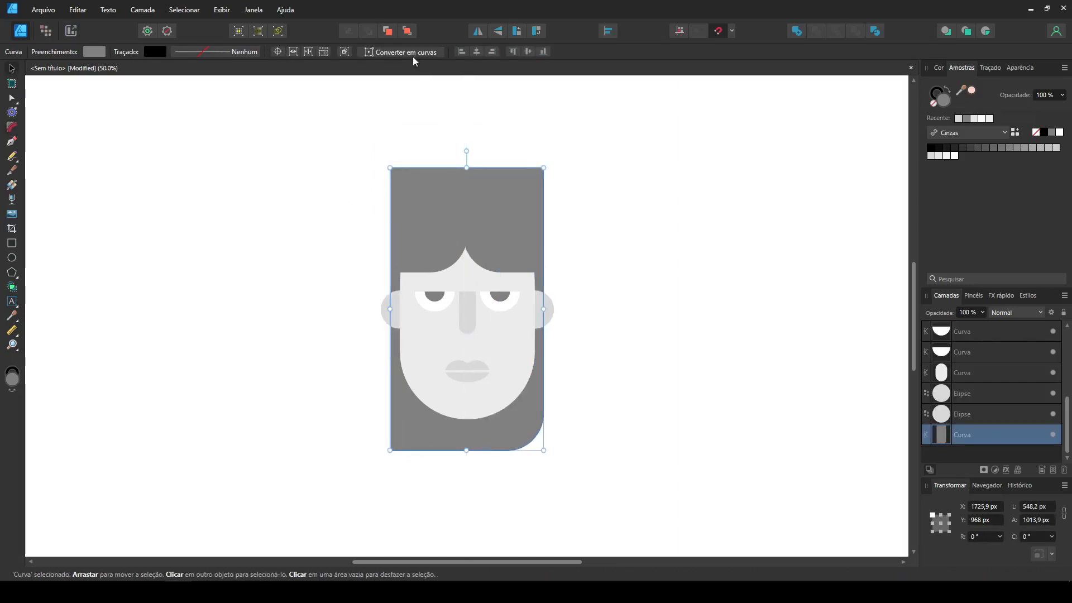
# Step: Round the back-hair panel's top corners into a dome and shorten the panel to about 664 px high
pyautogui.click(11, 127)
pyautogui.moveTo(373, 147); pyautogui.dragTo(648, 212)
pyautogui.moveTo(543, 168); pyautogui.dragTo(461, 259)
pyautogui.click(12, 69)
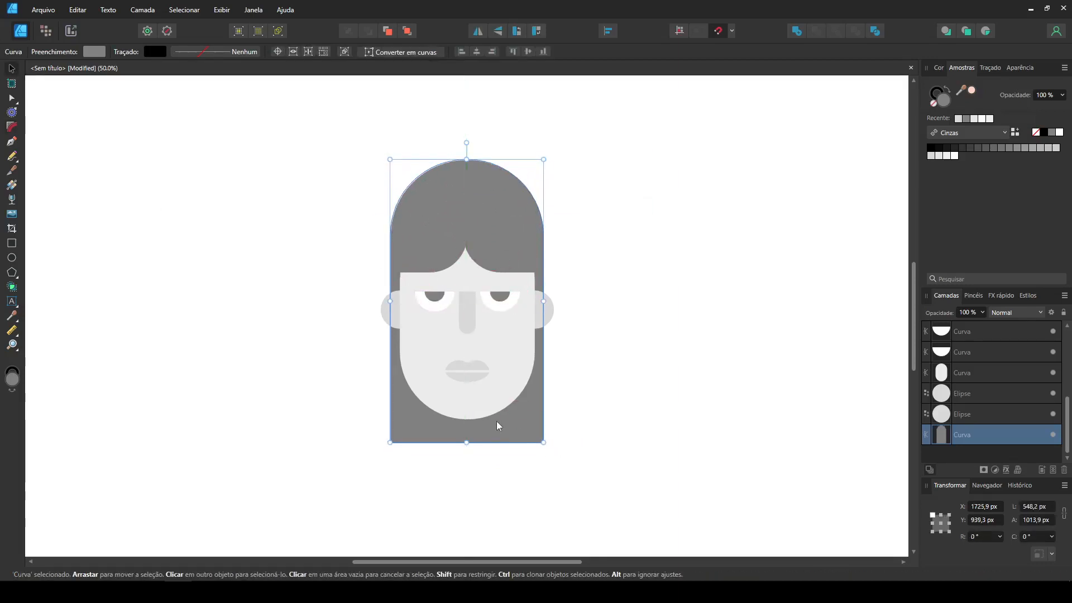
pyautogui.moveTo(467, 449); pyautogui.dragTo(461, 345)
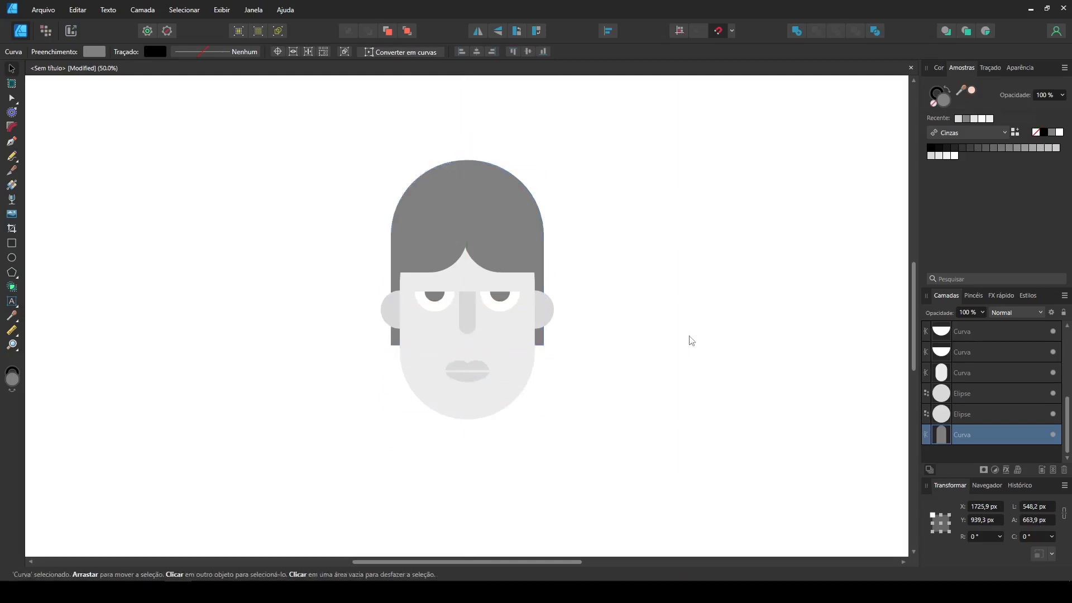
pyautogui.click(688, 338)
# Step: Draw a long, narrow hair strand about 768 px high behind the head and duplicate it on the opposite side
pyautogui.click(11, 243)
pyautogui.moveTo(390, 266); pyautogui.dragTo(431, 481)
pyautogui.hotkey('ctrl', 'shift', '[')
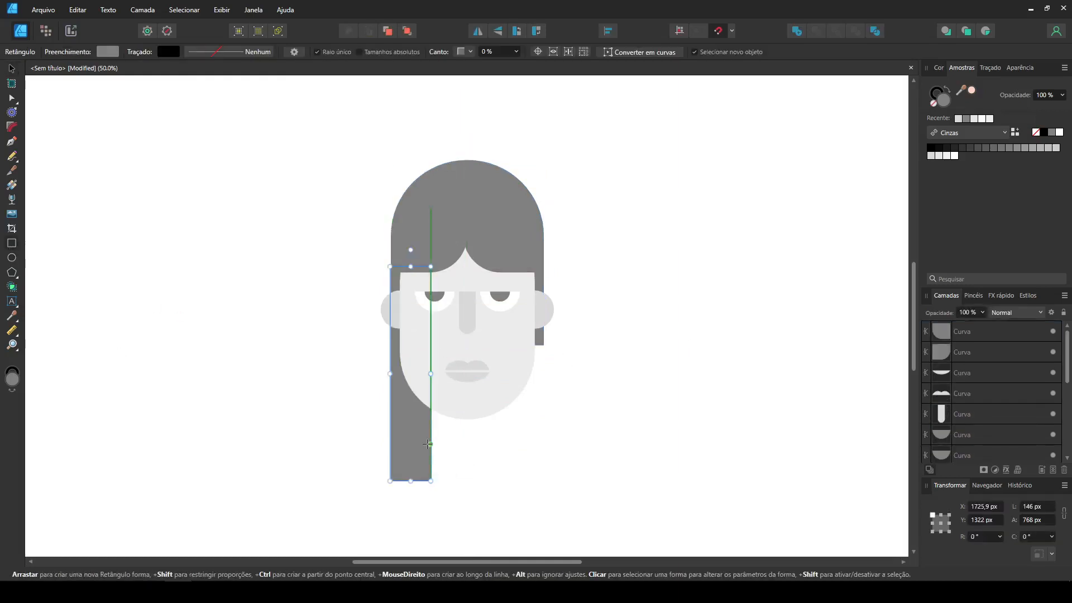
pyautogui.click(12, 69)
pyautogui.moveTo(431, 374); pyautogui.dragTo(414, 373)
pyautogui.moveTo(405, 430)
pyautogui.mouseDown()
pyautogui.moveTo(550, 431)
pyautogui.moveTo(534, 431)
pyautogui.mouseUp()
pyautogui.click(623, 384)
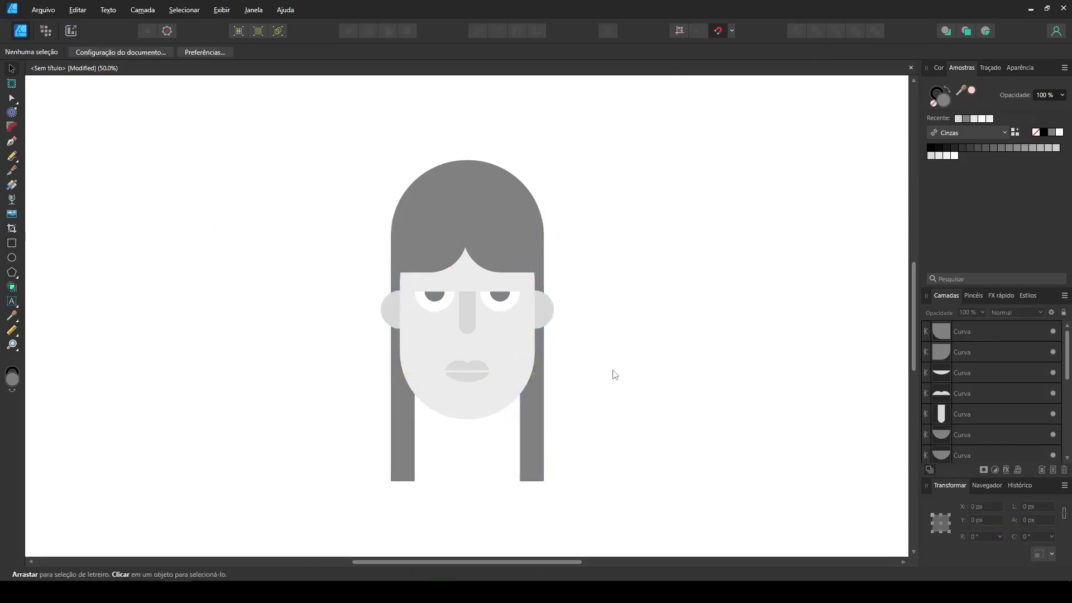
# Step: Copy an ear circle to below the chin as the neck, centered and partly hidden behind the head
pyautogui.click(534, 306)
pyautogui.moveTo(534, 306); pyautogui.dragTo(476, 425)
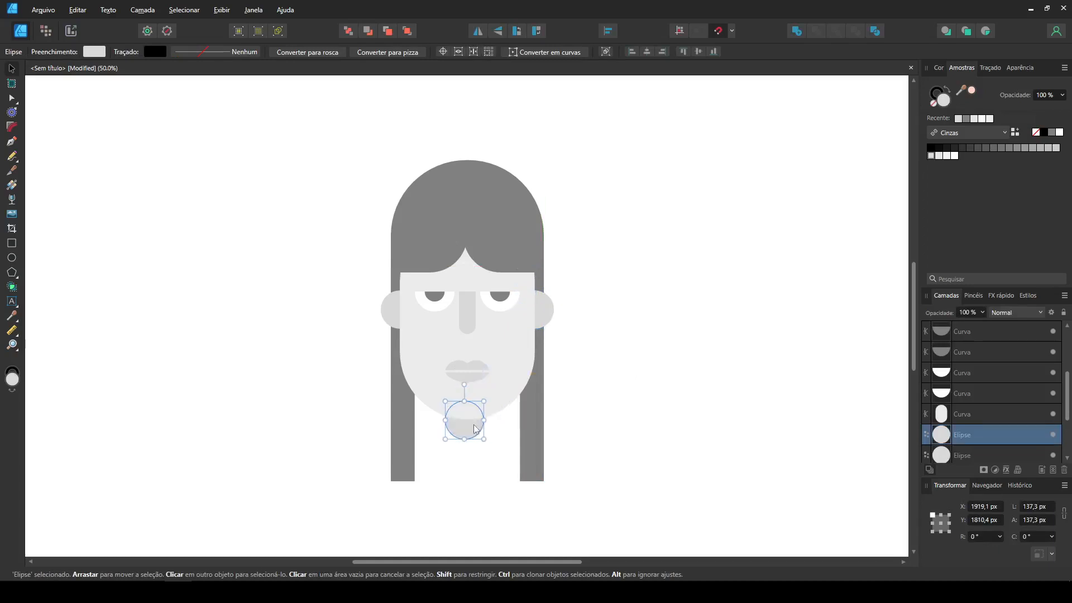
pyautogui.click(634, 361)
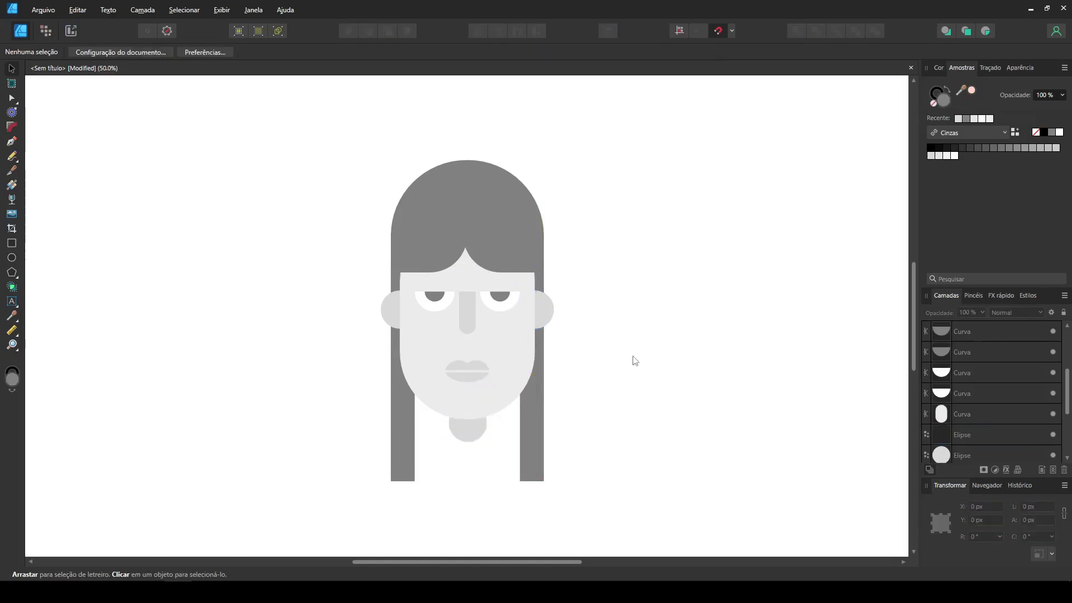
pyautogui.moveTo(470, 431); pyautogui.dragTo(470, 427)
pyautogui.click(603, 390)
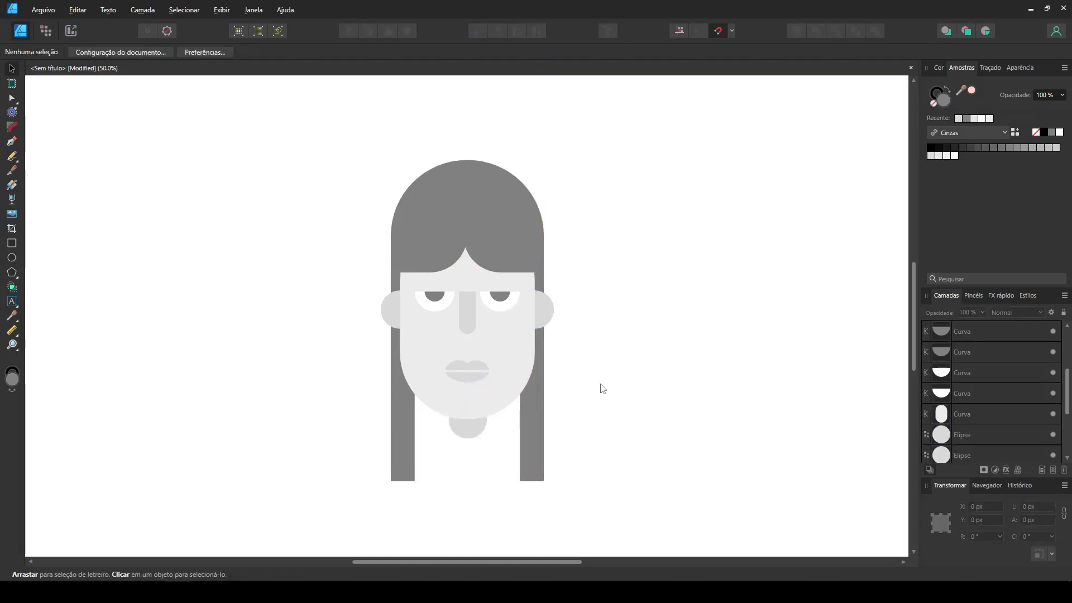
# Step: Draw a dark-gray torso rectangle about 680 × 466 px behind the hair and neck, centered under the head
pyautogui.click(11, 244)
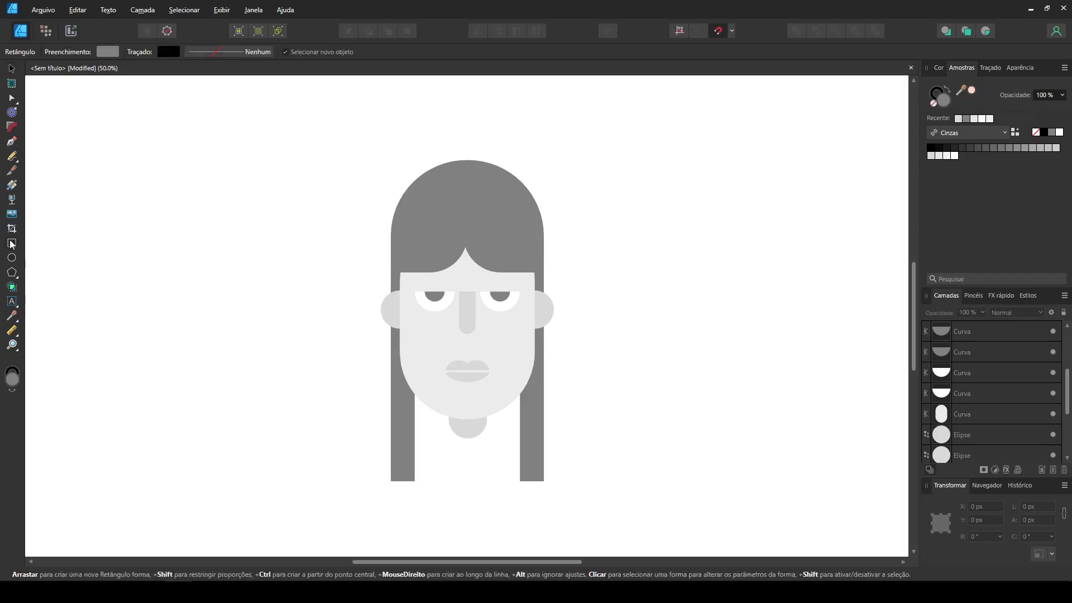
pyautogui.moveTo(375, 413)
pyautogui.mouseDown()
pyautogui.moveTo(606, 529)
pyautogui.moveTo(605, 543)
pyautogui.mouseUp()
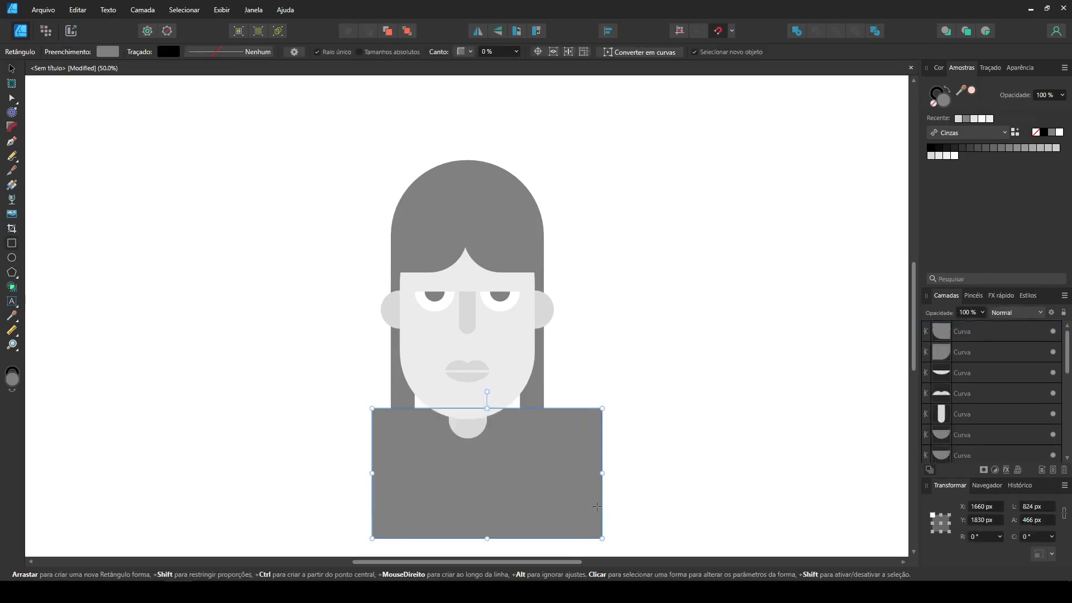
pyautogui.click(946, 152)
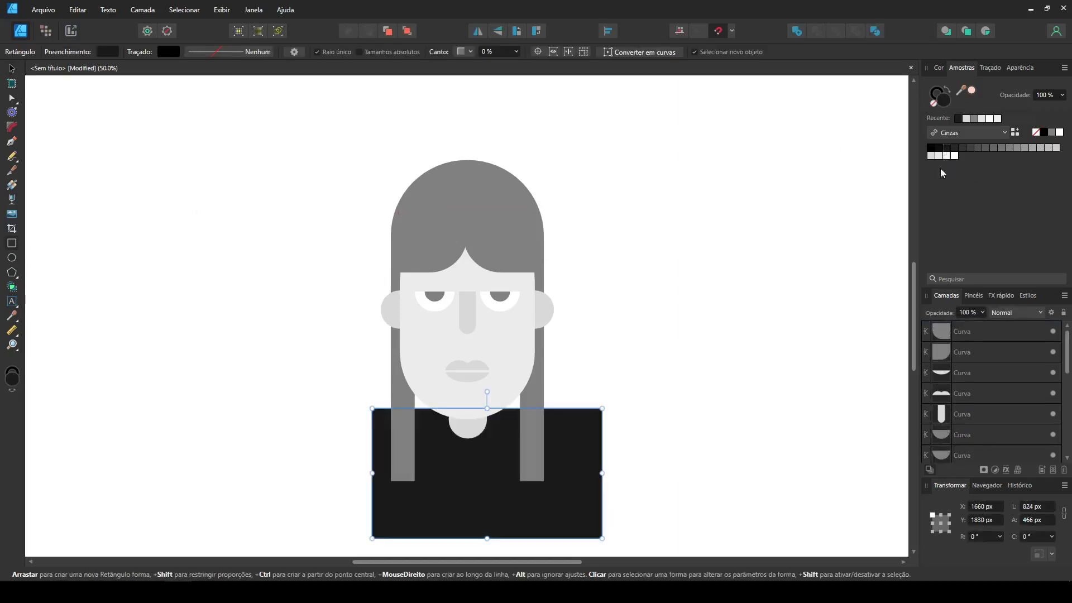
pyautogui.click(963, 149)
pyautogui.click(11, 68)
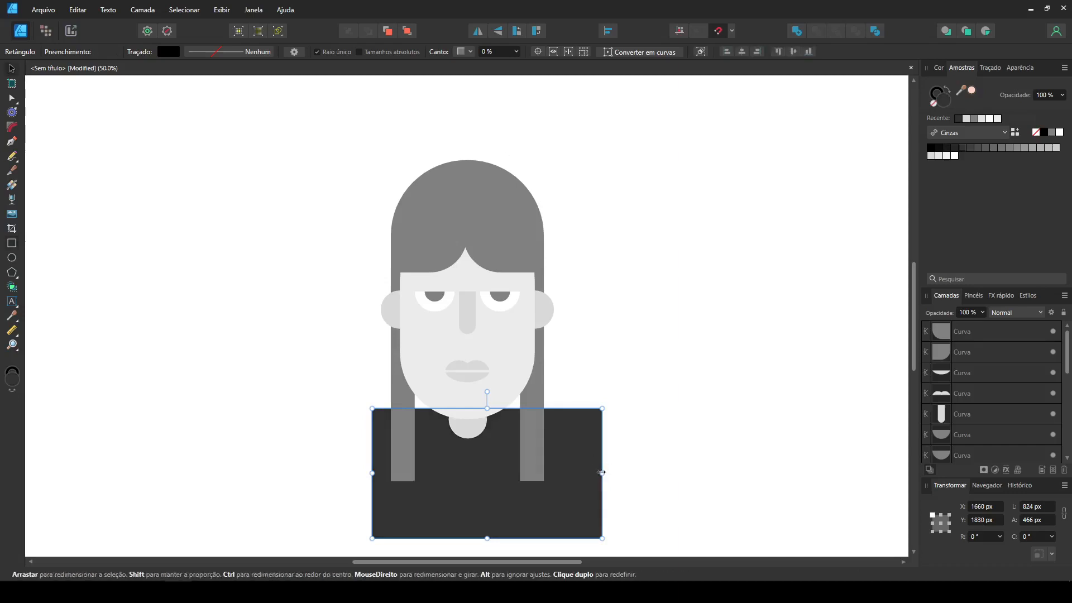
pyautogui.moveTo(602, 473); pyautogui.dragTo(562, 474)
pyautogui.moveTo(497, 478); pyautogui.dragTo(496, 475)
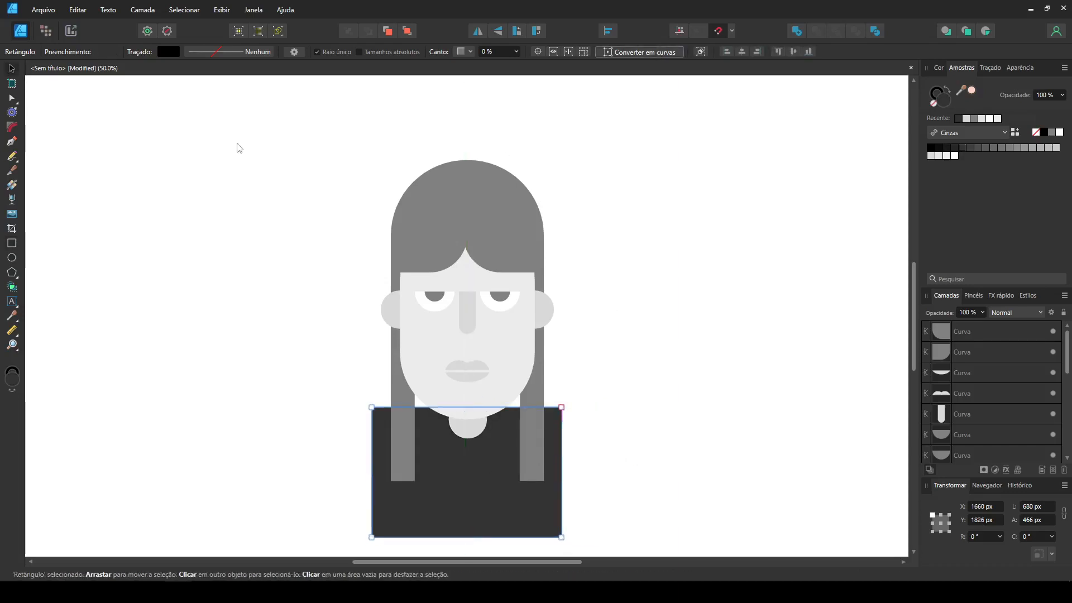
# Step: Convert the torso to curves and round its two top corners to a 169 px radius as shoulders
pyautogui.hotkey('ctrl', 'Return')
pyautogui.click(12, 113)
pyautogui.click(12, 127)
pyautogui.moveTo(360, 392); pyautogui.dragTo(391, 434)
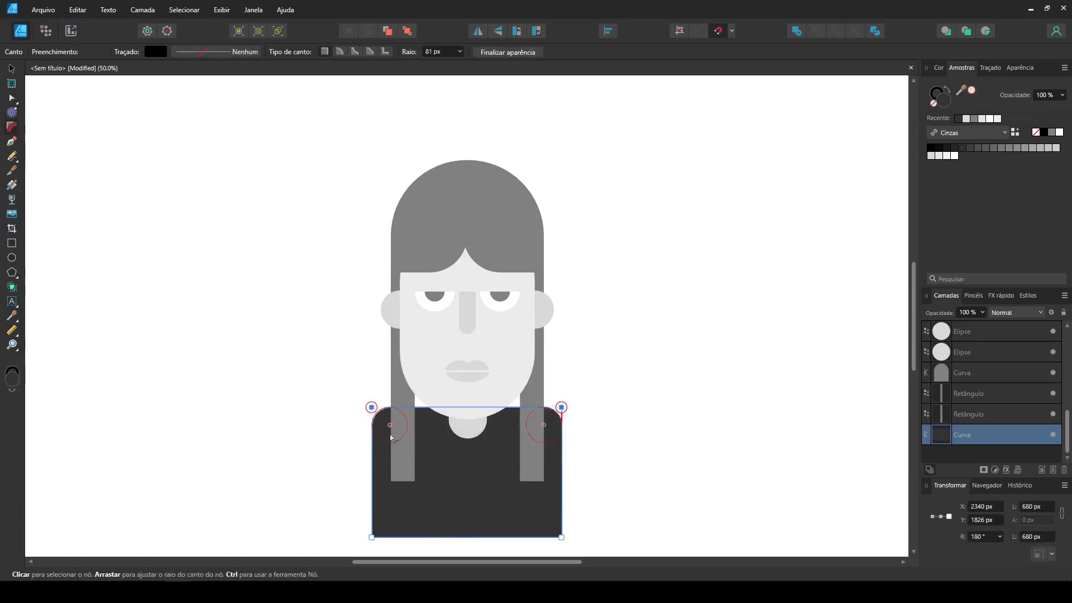
pyautogui.scroll(-1, 712, 321)
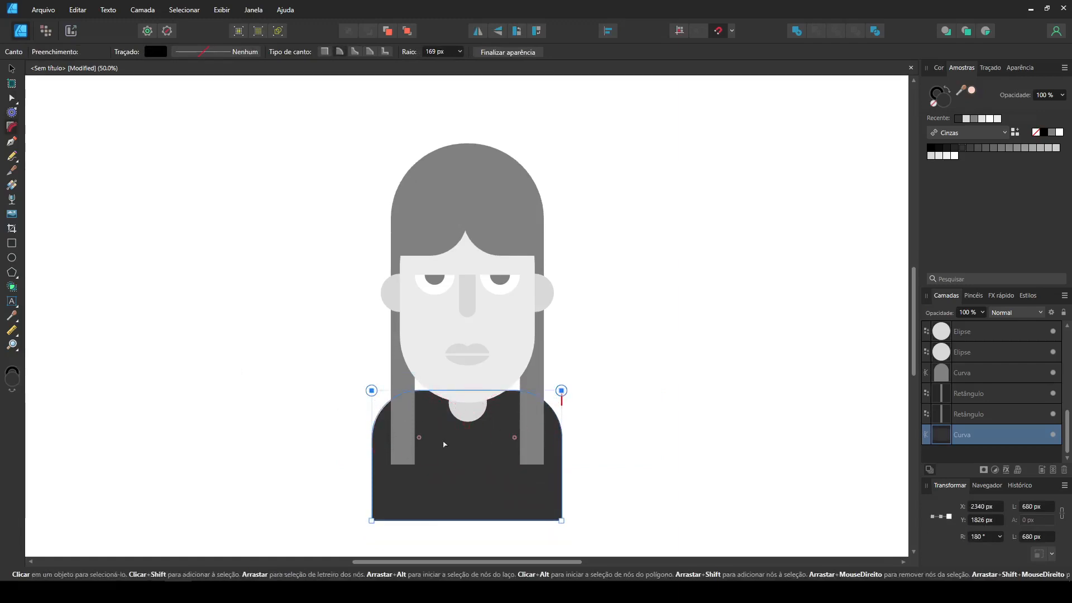
pyautogui.press('v')
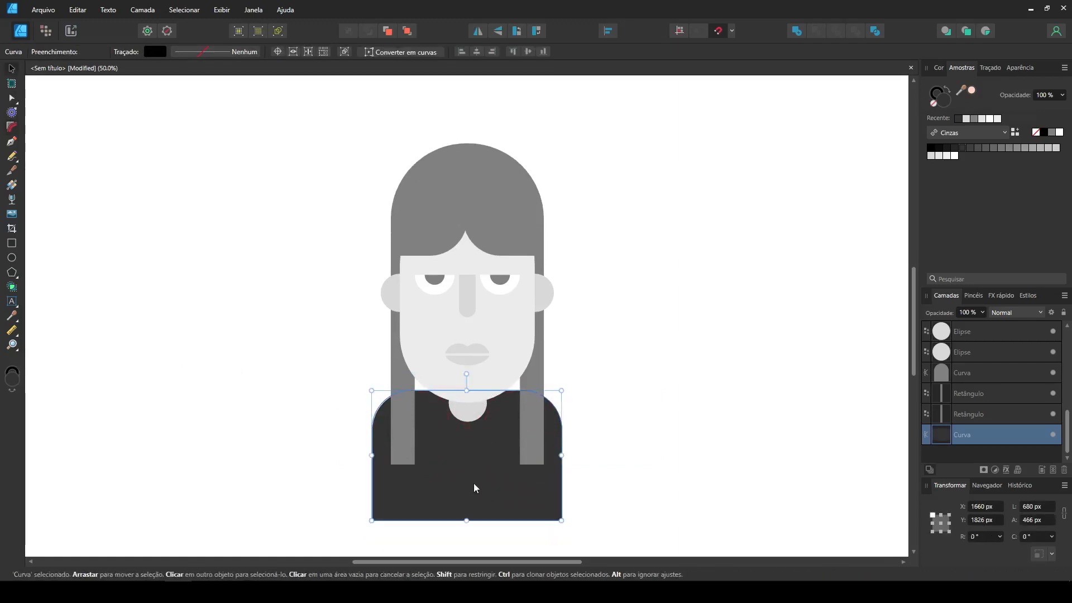
# Step: Lower the torso slightly under the chin and shorten it to about 364 px high
pyautogui.moveTo(473, 481); pyautogui.dragTo(475, 489)
pyautogui.click(631, 410)
pyautogui.click(475, 500)
pyautogui.moveTo(467, 528); pyautogui.dragTo(473, 449)
pyautogui.click(574, 336)
# Step: Make a near-white collar triangle from a rectangle about 178 × 239 px by removing its upper-right corner, and place it behind the hair
pyautogui.click(14, 242)
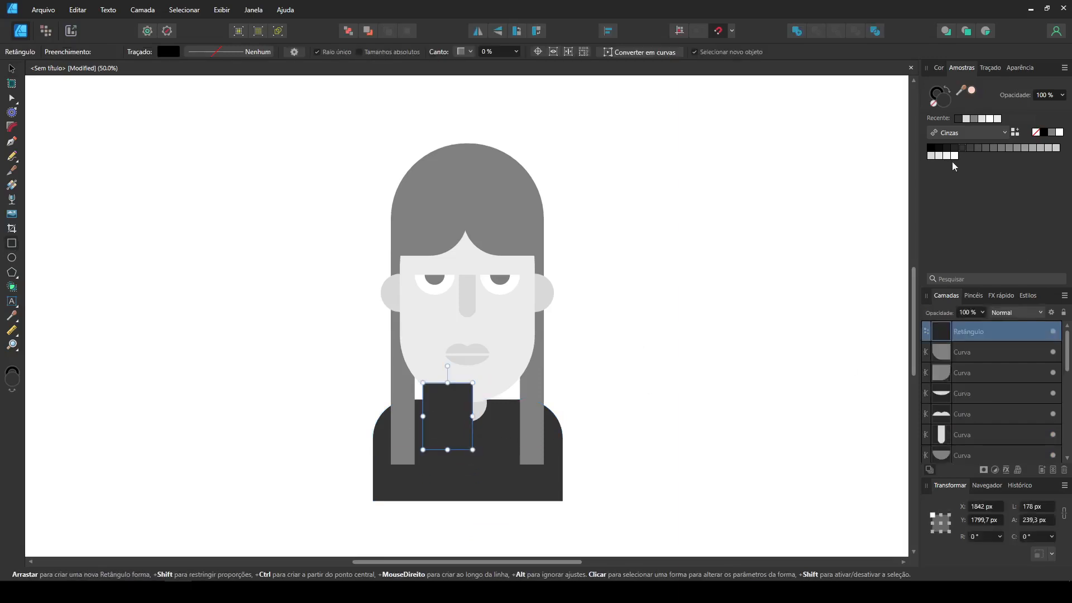
pyautogui.click(947, 156)
pyautogui.hotkey('ctrl', 'Return')
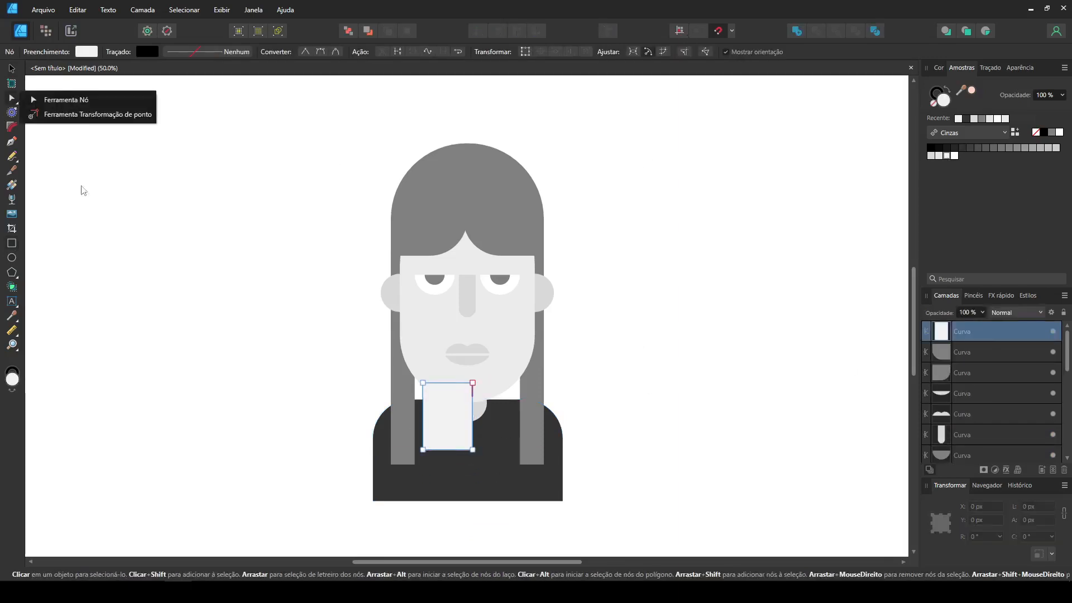
pyautogui.press('Delete')
pyautogui.press('v')
pyautogui.keyDown('shift'); pyautogui.click(499, 453); pyautogui.keyUp('shift')
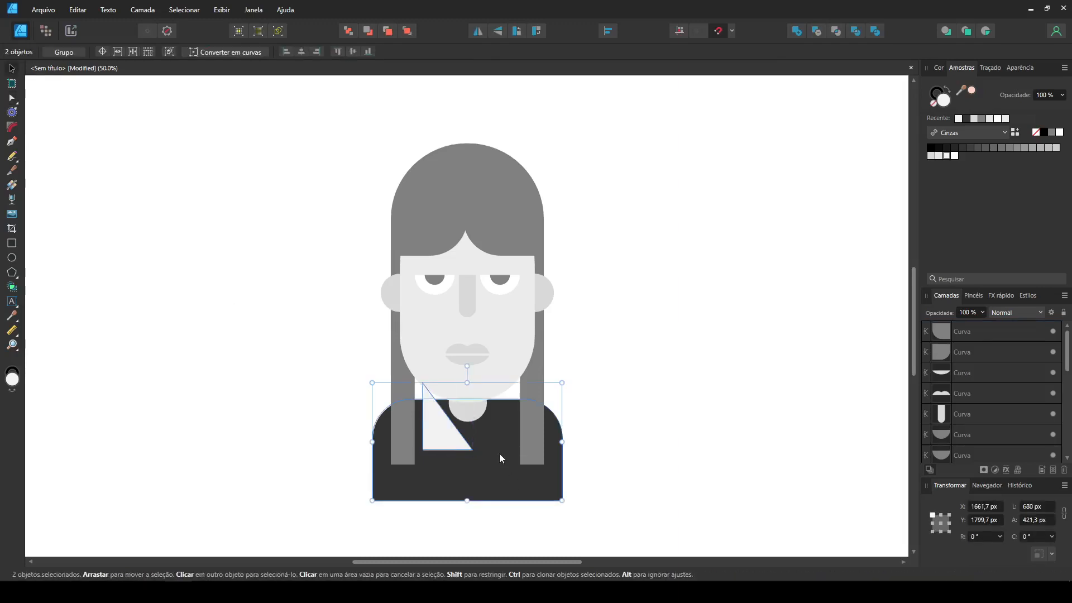
# Step: Duplicate the collar triangle, mirror it horizontally, and shrink the centered pair under the chin to about 235 × 177 px
pyautogui.hotkey('ctrl', 'd')
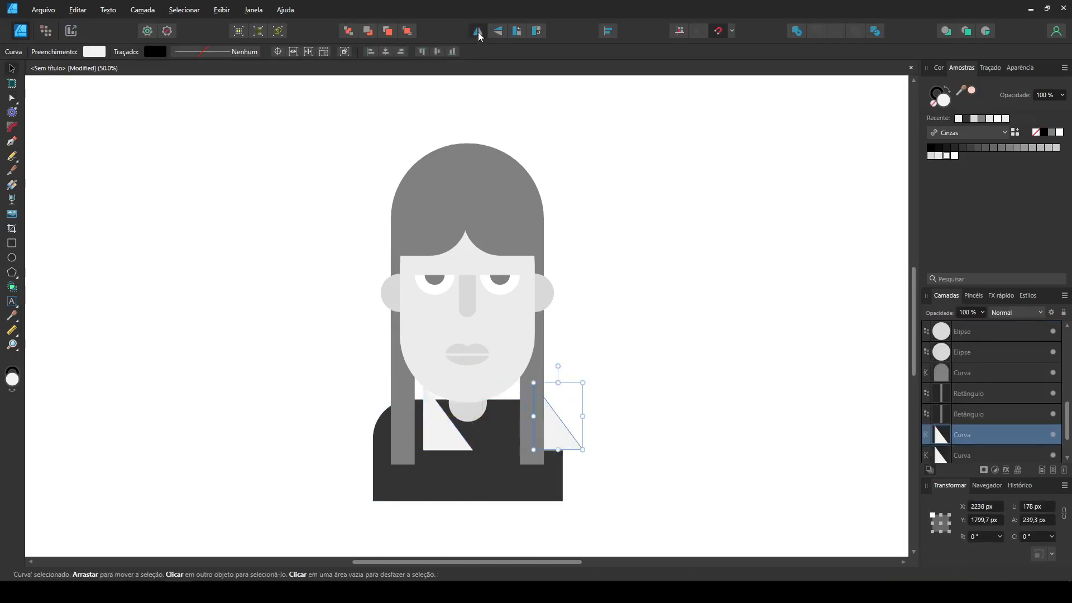
pyautogui.click(478, 34)
pyautogui.moveTo(545, 437); pyautogui.dragTo(503, 418)
pyautogui.keyDown('shift'); pyautogui.click(448, 437); pyautogui.keyUp('shift')
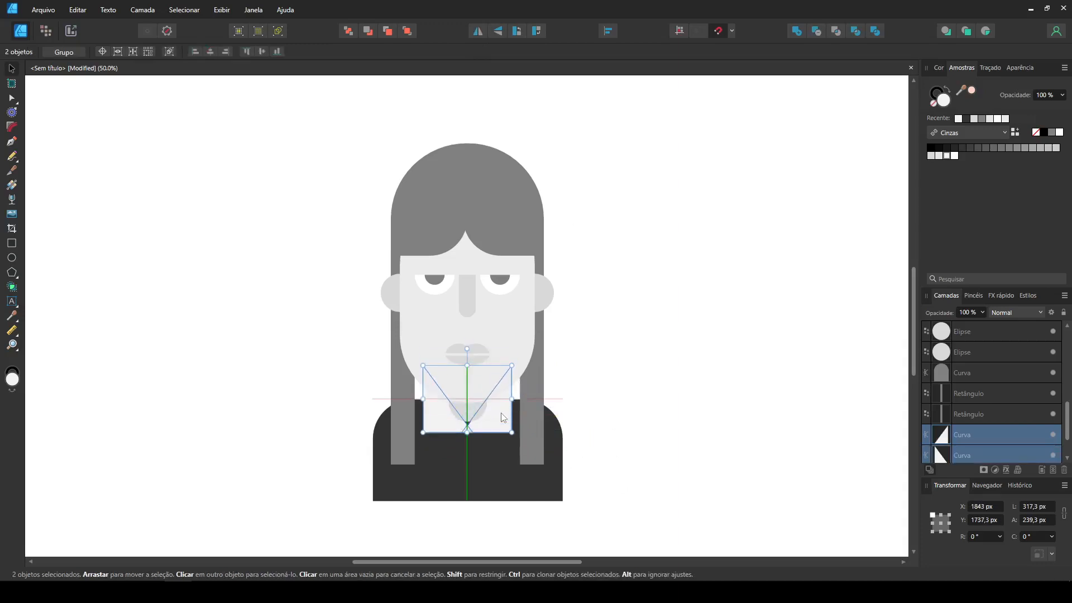
pyautogui.moveTo(467, 366); pyautogui.dragTo(468, 383)
pyautogui.keyDown('shift'); pyautogui.click(470, 408); pyautogui.keyUp('shift')
pyautogui.click(631, 409)
# Step: Send the neck circle and the torso behind the two collar triangles
pyautogui.click(471, 412)
pyautogui.keyDown('shift'); pyautogui.click(556, 422); pyautogui.keyUp('shift')
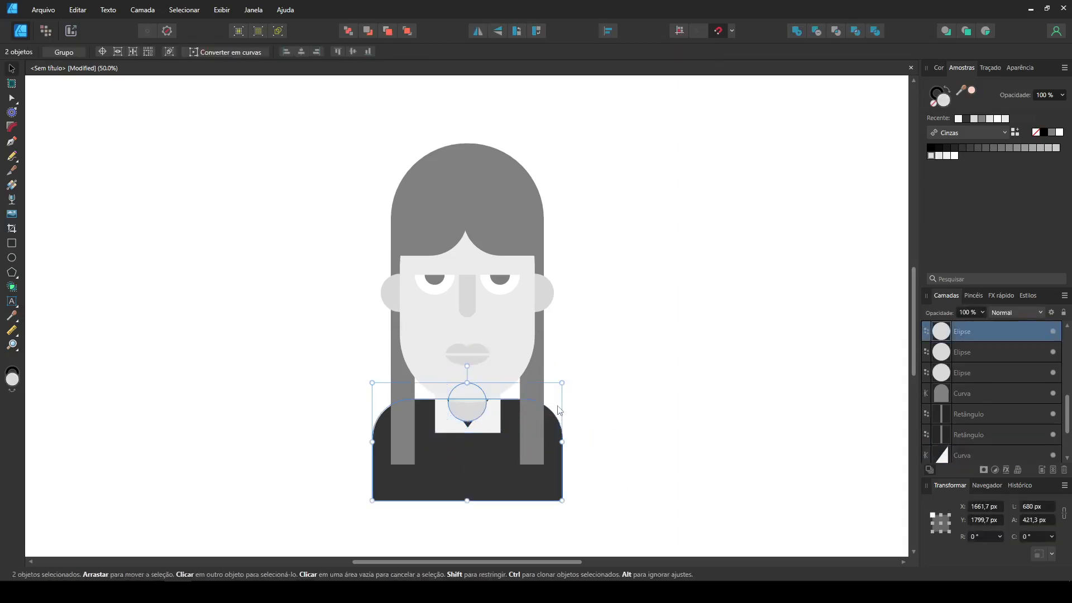
pyautogui.hotkey('ctrl', 'shift', '[')
pyautogui.click(670, 383)
# Step: Widen the pair of collar triangles slightly and enlarge the neck circle to about 177 px so it fills the collar's V opening
pyautogui.click(483, 428)
pyautogui.keyDown('shift'); pyautogui.click(461, 424); pyautogui.keyUp('shift')
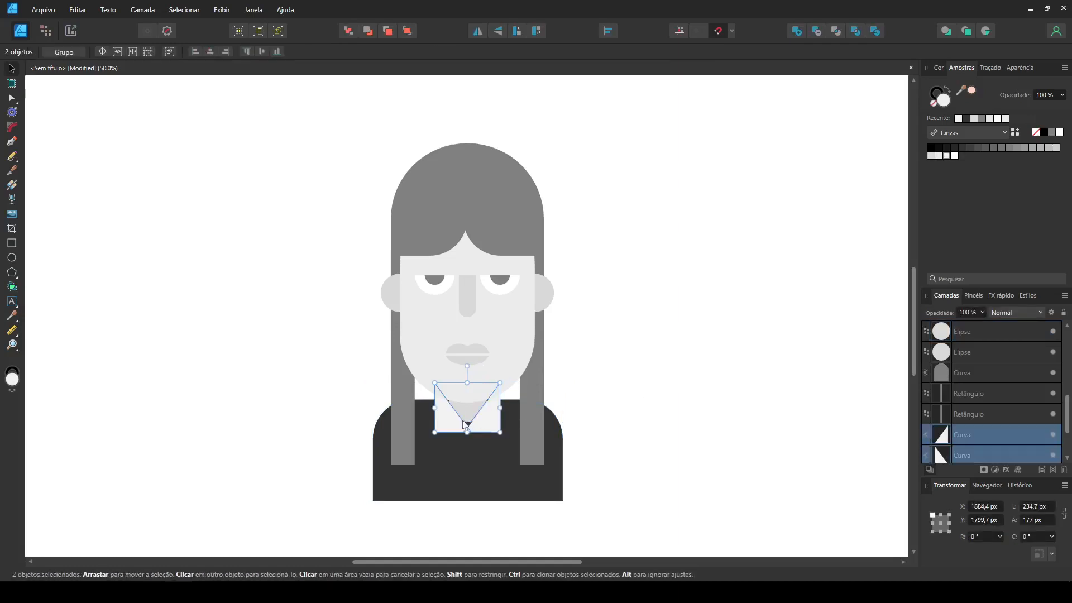
pyautogui.click(660, 352)
pyautogui.moveTo(458, 426)
pyautogui.mouseDown()
pyautogui.moveTo(492, 425)
pyautogui.moveTo(450, 424)
pyautogui.moveTo(467, 432)
pyautogui.mouseUp()
pyautogui.keyDown('shift'); pyautogui.click(453, 420); pyautogui.keyUp('shift')
pyautogui.click(615, 385)
pyautogui.click(495, 414)
pyautogui.keyDown('shift'); pyautogui.click(450, 419); pyautogui.keyUp('shift')
pyautogui.click(615, 385)
pyautogui.click(471, 413)
pyautogui.click(713, 338)
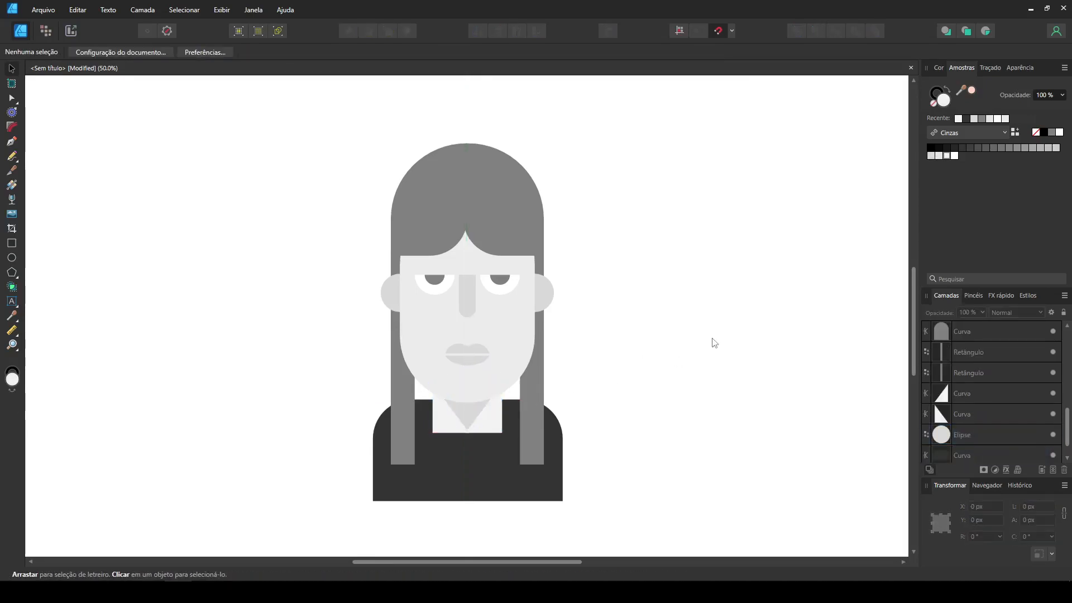
# Step: Draw a dark circle about 45 px in diameter in the empty area beside the portrait
pyautogui.click(11, 258)
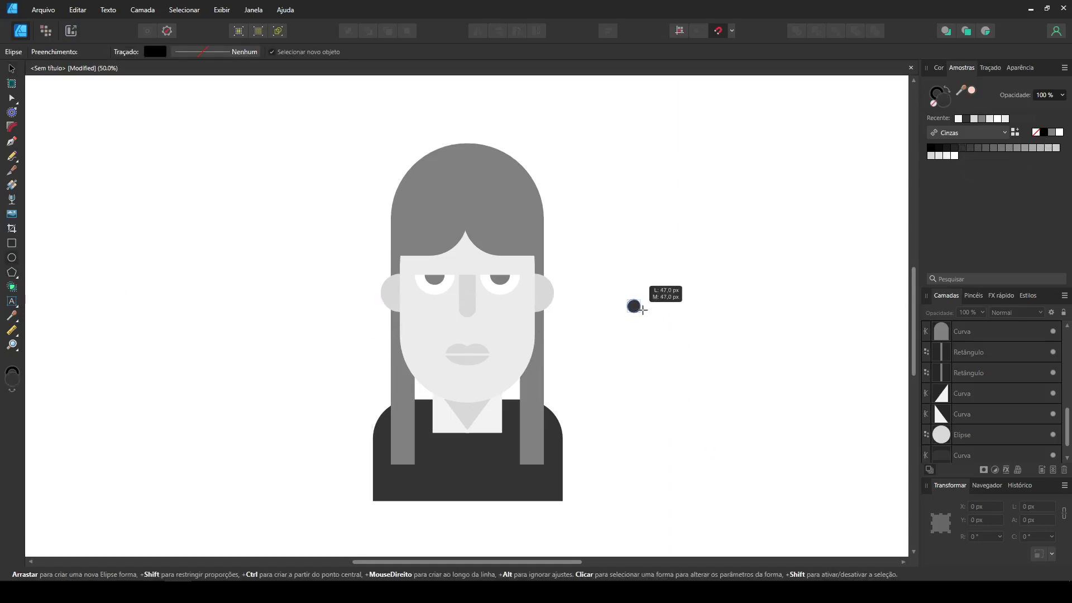
pyautogui.moveTo(642, 310); pyautogui.dragTo(640, 309)
pyautogui.click(12, 68)
pyautogui.click(709, 369)
pyautogui.click(633, 308)
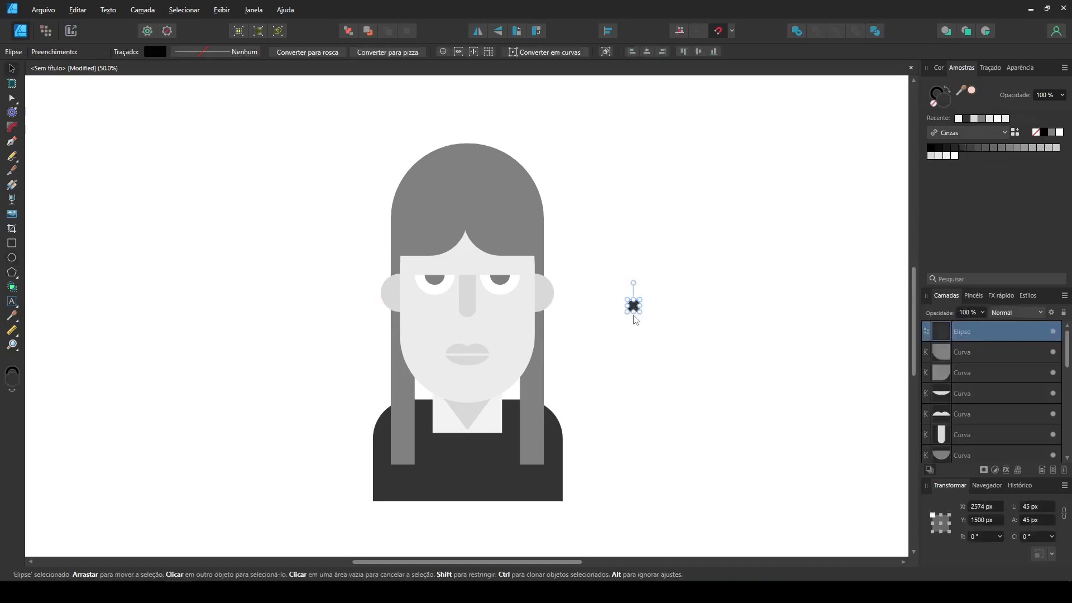
# Step: Copy the small circle into two staggered vertical columns of four and five dots
pyautogui.moveTo(635, 342); pyautogui.dragTo(635, 353)
pyautogui.moveTo(659, 407); pyautogui.dragTo(635, 310)
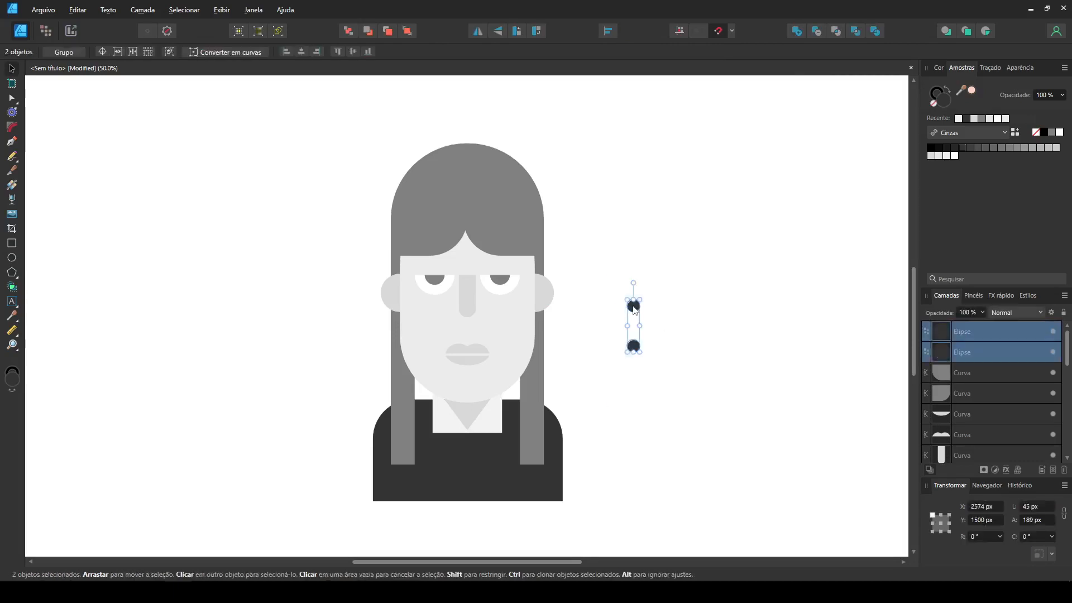
pyautogui.moveTo(652, 396); pyautogui.dragTo(652, 397)
pyautogui.click(676, 497)
pyautogui.moveTo(677, 484); pyautogui.dragTo(627, 294)
pyautogui.moveTo(634, 348); pyautogui.dragTo(663, 314)
pyautogui.click(677, 407)
pyautogui.moveTo(662, 398); pyautogui.dragTo(662, 469)
# Step: Distribute all nine dots evenly in the vertical direction
pyautogui.moveTo(726, 516); pyautogui.dragTo(607, 211)
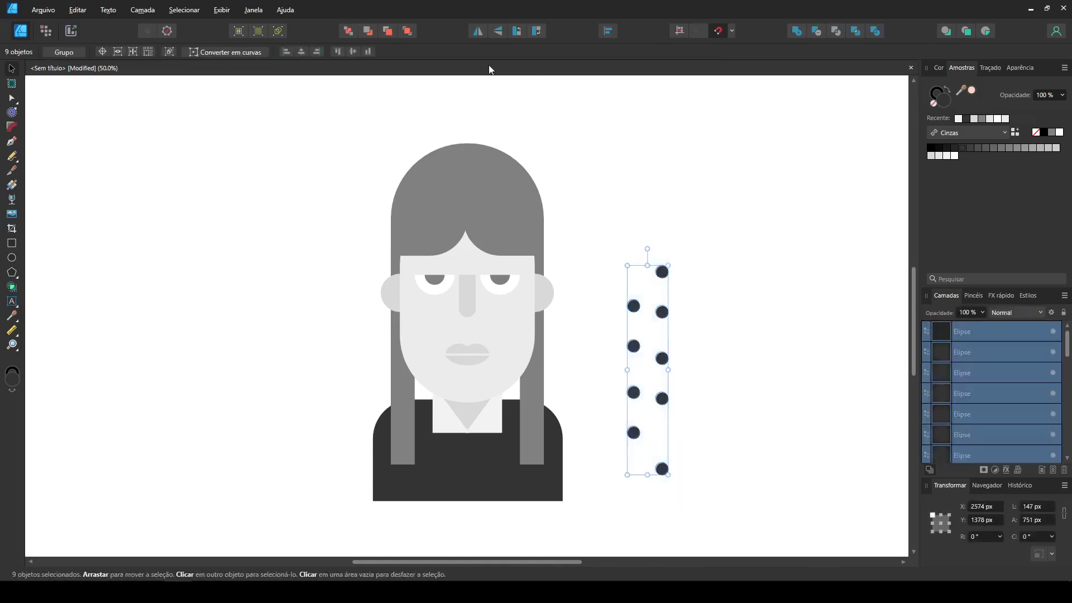
pyautogui.click(608, 31)
pyautogui.click(665, 143)
pyautogui.click(650, 174)
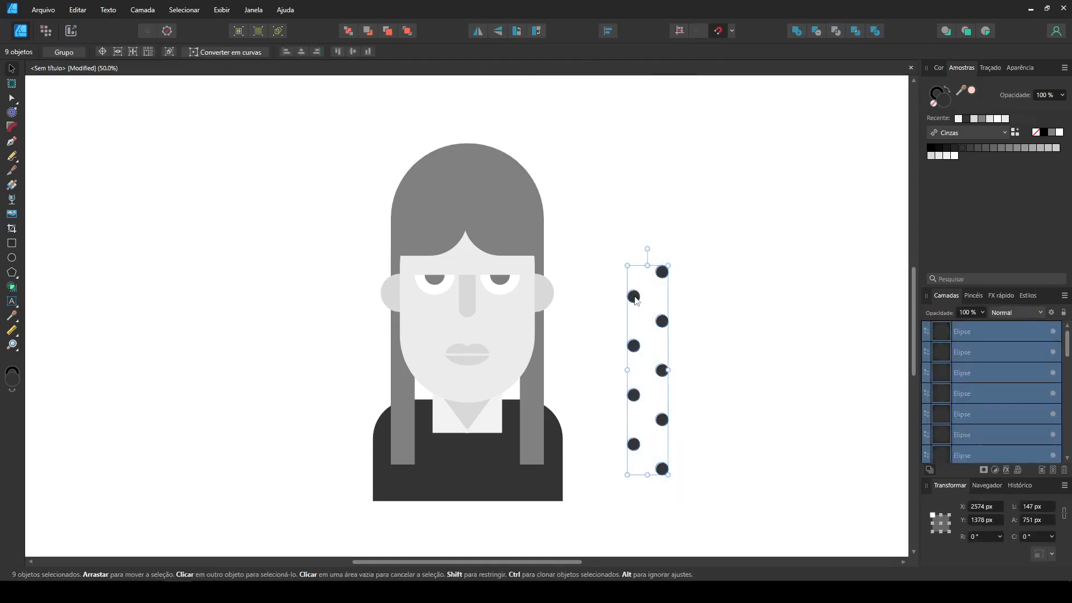
# Step: Duplicate and scale down the staggered dot columns to build a 54-dot polka pattern about 735 × 441 px
pyautogui.moveTo(634, 297); pyautogui.dragTo(697, 297)
pyautogui.click(668, 240)
pyautogui.moveTo(595, 233); pyautogui.dragTo(810, 534)
pyautogui.moveTo(663, 369); pyautogui.dragTo(632, 326)
pyautogui.moveTo(632, 326); pyautogui.dragTo(756, 325)
pyautogui.moveTo(858, 496); pyautogui.dragTo(575, 164)
pyautogui.moveTo(715, 221); pyautogui.dragTo(677, 306)
pyautogui.moveTo(773, 462); pyautogui.dragTo(664, 257)
pyautogui.moveTo(675, 311); pyautogui.dragTo(747, 311)
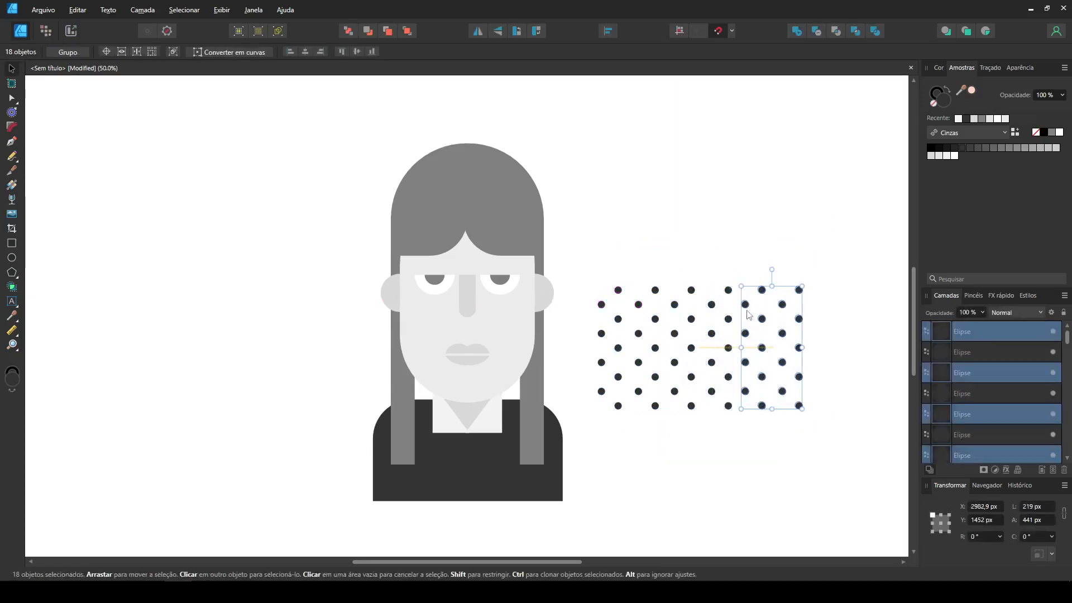
pyautogui.click(835, 431)
# Step: Recolor all the pattern dots to a medium gray and merge them into one shape
pyautogui.moveTo(852, 483); pyautogui.dragTo(585, 235)
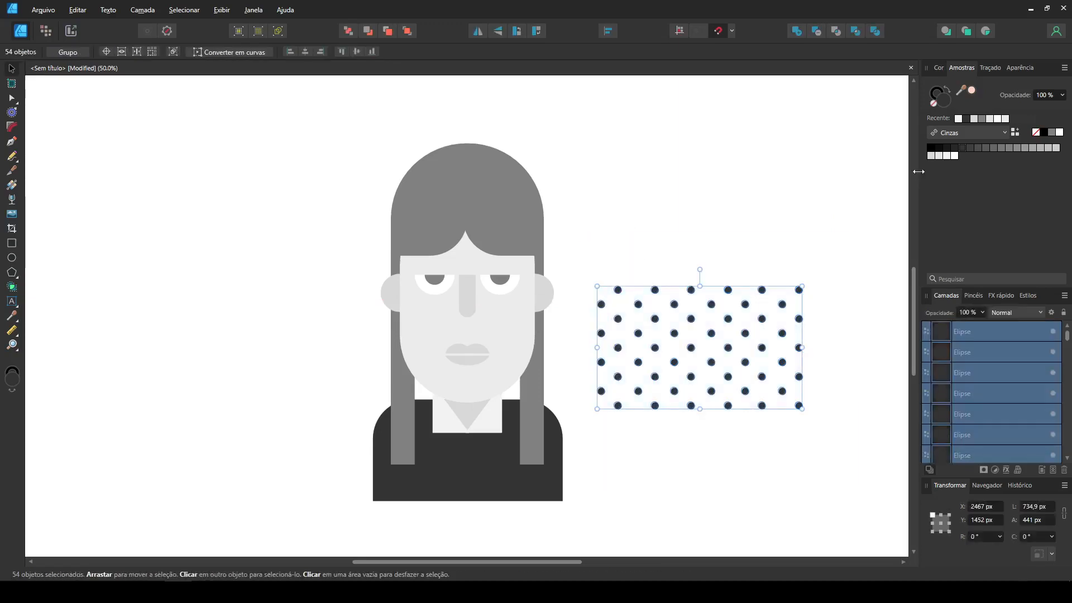
pyautogui.click(982, 150)
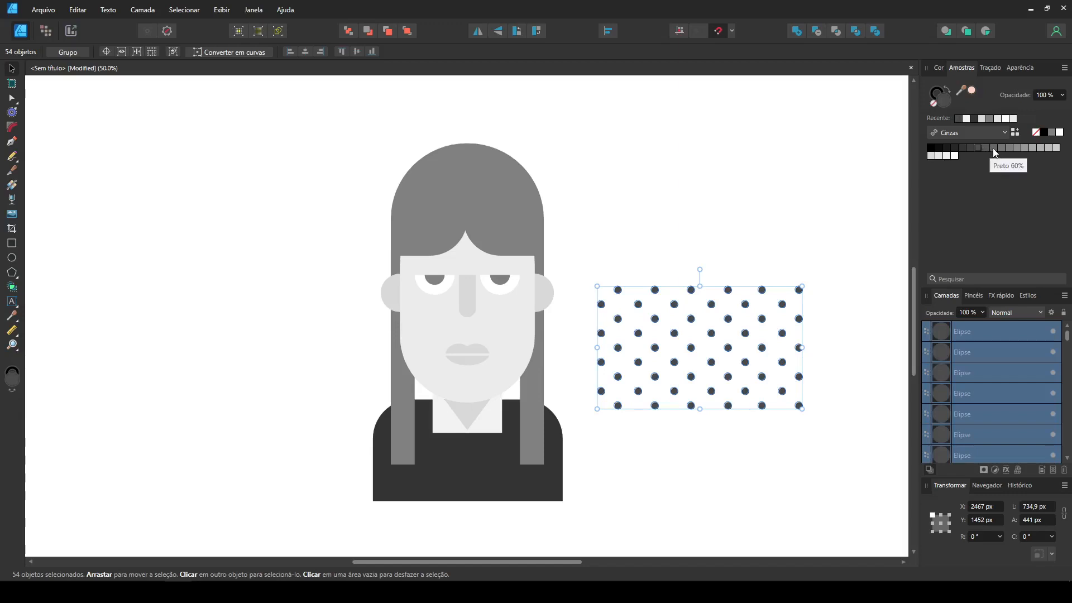
pyautogui.click(809, 31)
# Step: Fit the dot pattern over the torso and nest it inside the torso layer so it is clipped to the torso's outline
pyautogui.moveTo(781, 305); pyautogui.dragTo(548, 412)
pyautogui.moveTo(466, 515); pyautogui.dragTo(467, 511)
pyautogui.moveTo(999, 335); pyautogui.dragTo(983, 452)
pyautogui.click(832, 441)
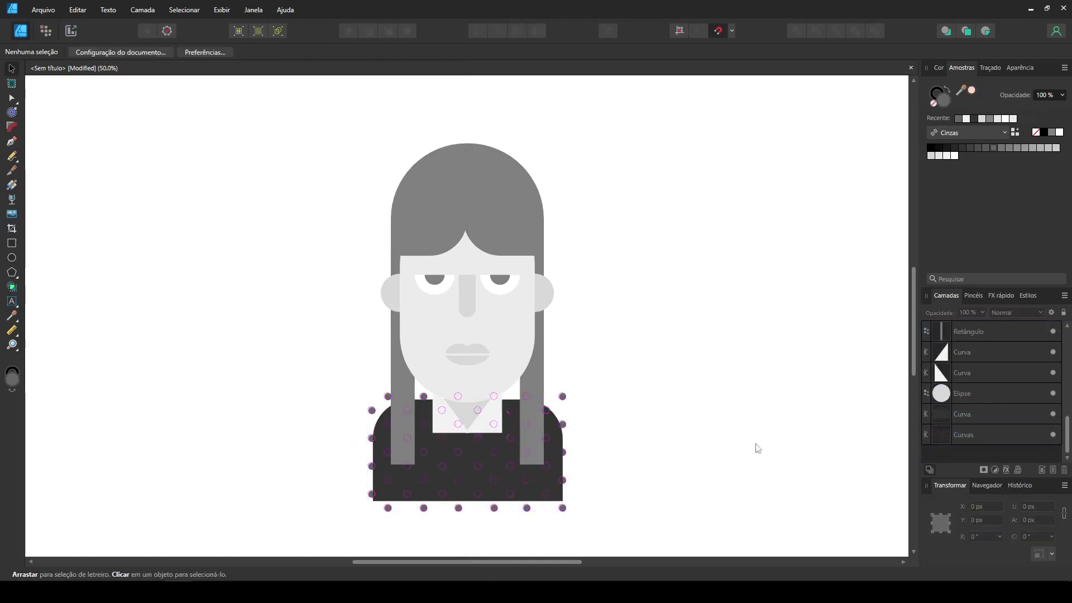
pyautogui.click(563, 509)
pyautogui.keyDown('shift'); pyautogui.click(985, 416); pyautogui.keyUp('shift')
pyautogui.moveTo(986, 417)
pyautogui.mouseDown()
pyautogui.moveTo(992, 407)
pyautogui.moveTo(985, 437)
pyautogui.mouseUp()
pyautogui.click(773, 441)
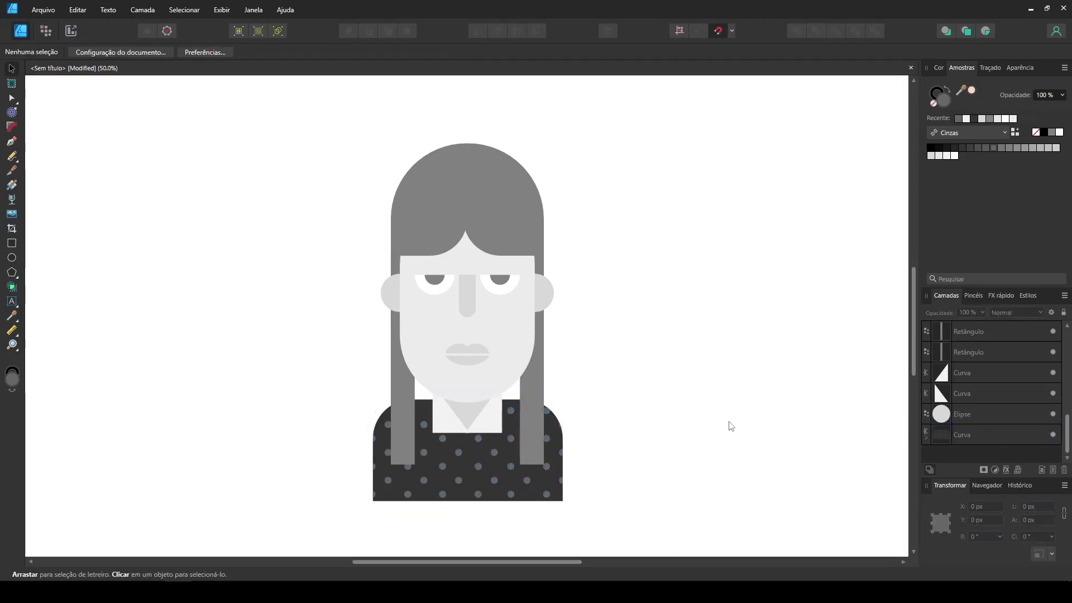
# Step: Lengthen both long hair strands slightly downward over the torso
pyautogui.click(540, 448)
pyautogui.keyDown('shift'); pyautogui.click(404, 450); pyautogui.keyUp('shift')
pyautogui.moveTo(467, 465); pyautogui.dragTo(466, 478)
pyautogui.click(708, 433)
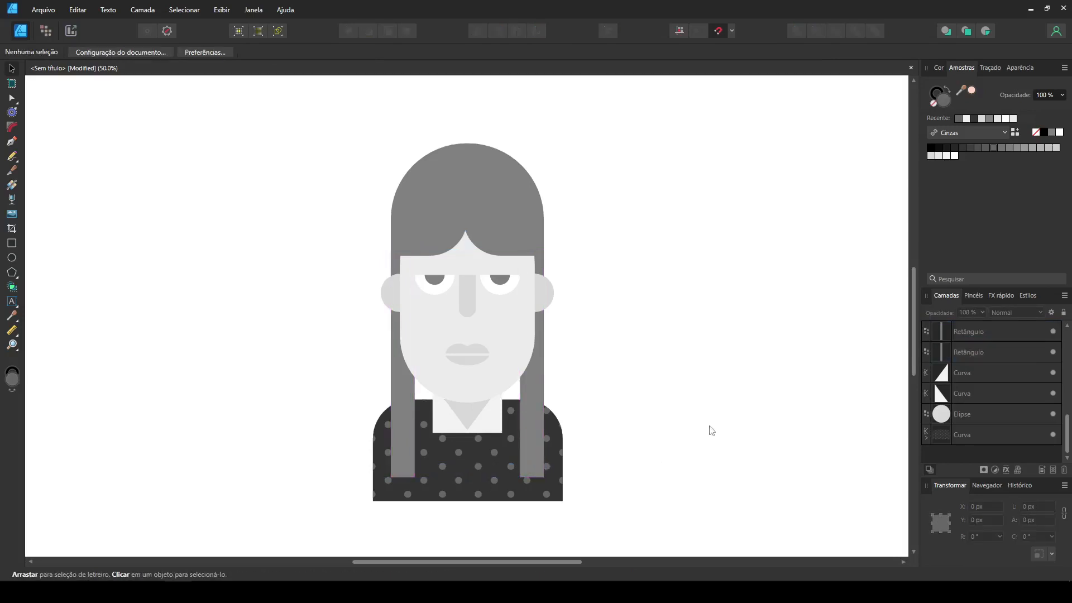
# Step: Paste the group of five palette circles beside the portrait and fill the torso with the palette's black
pyautogui.hotkey('ctrl', 'v')
pyautogui.click(576, 306)
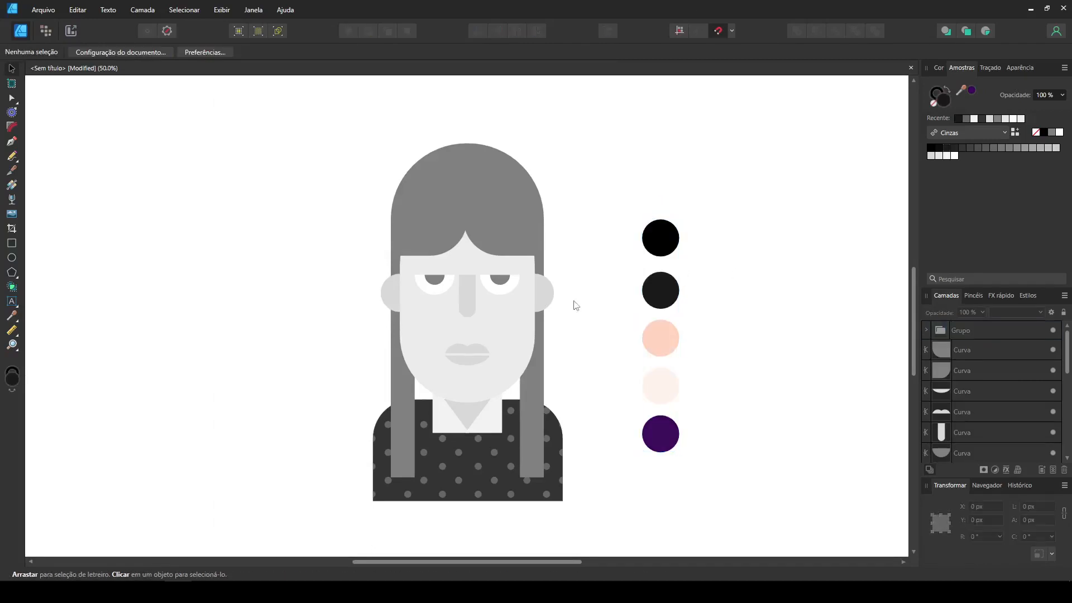
pyautogui.click(495, 491)
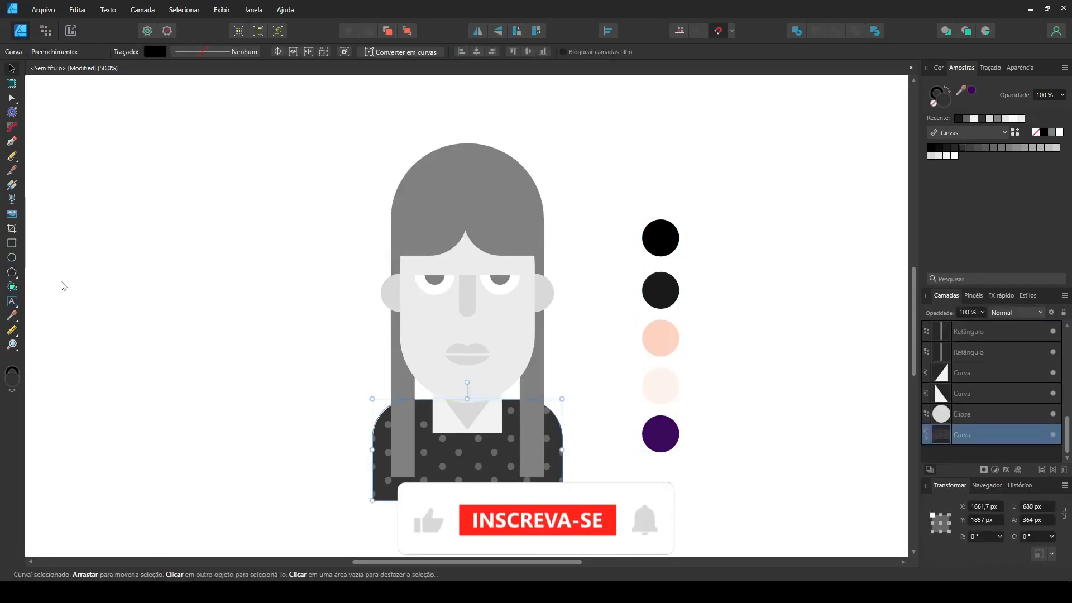
pyautogui.press('i')
pyautogui.click(661, 235)
pyautogui.press('v')
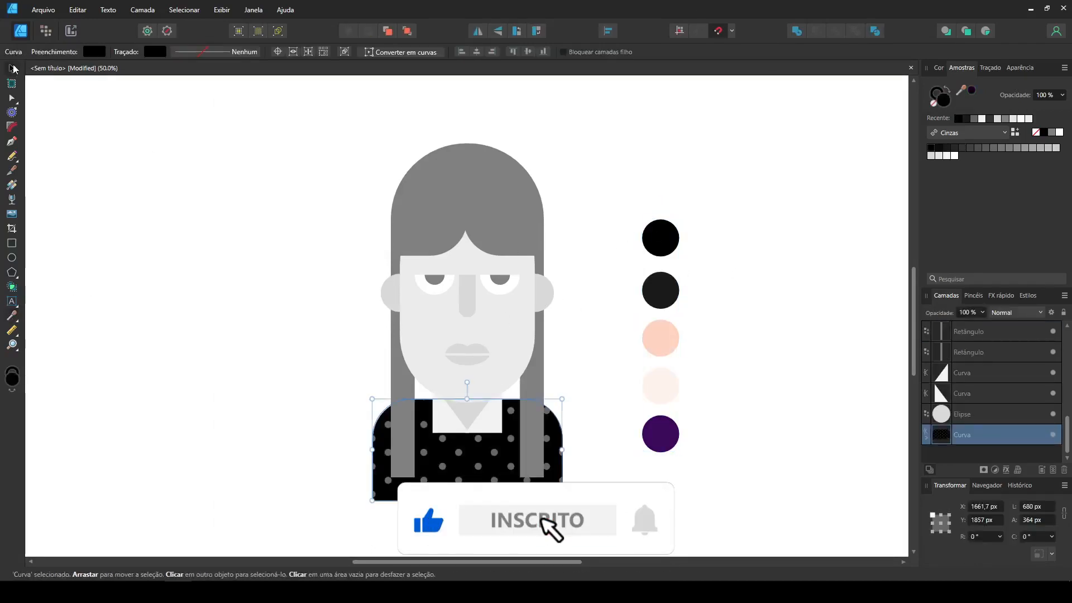
# Step: Fill the hair dome, both bangs and both long strands with the palette's black using the color picker
pyautogui.click(402, 383)
pyautogui.keyDown('shift'); pyautogui.click(536, 381); pyautogui.keyUp('shift')
pyautogui.keyDown('shift'); pyautogui.click(484, 186); pyautogui.keyUp('shift')
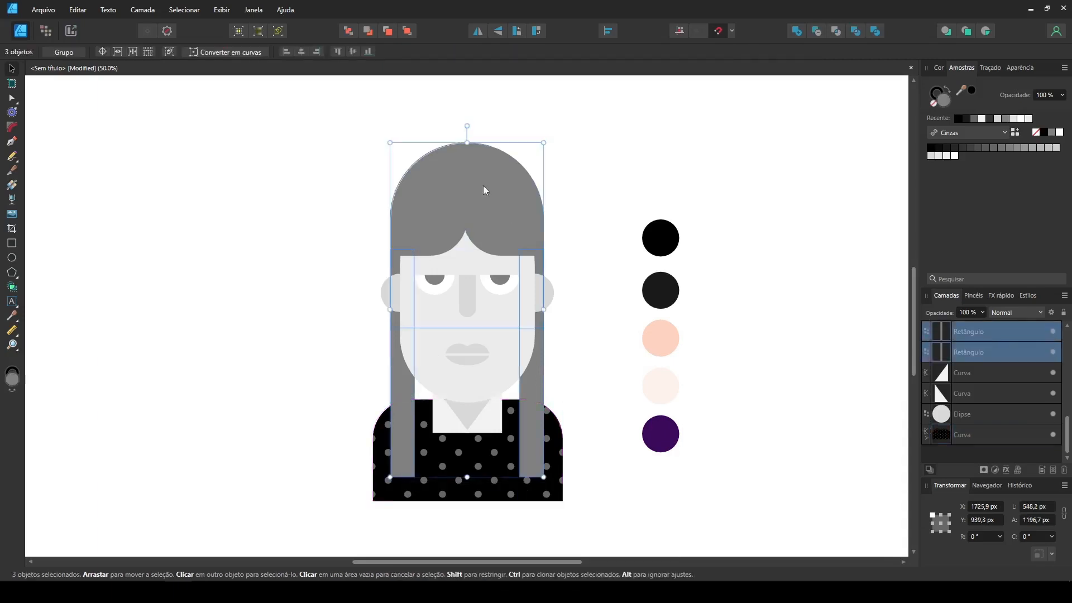
pyautogui.keyDown('shift'); pyautogui.click(493, 239); pyautogui.keyUp('shift')
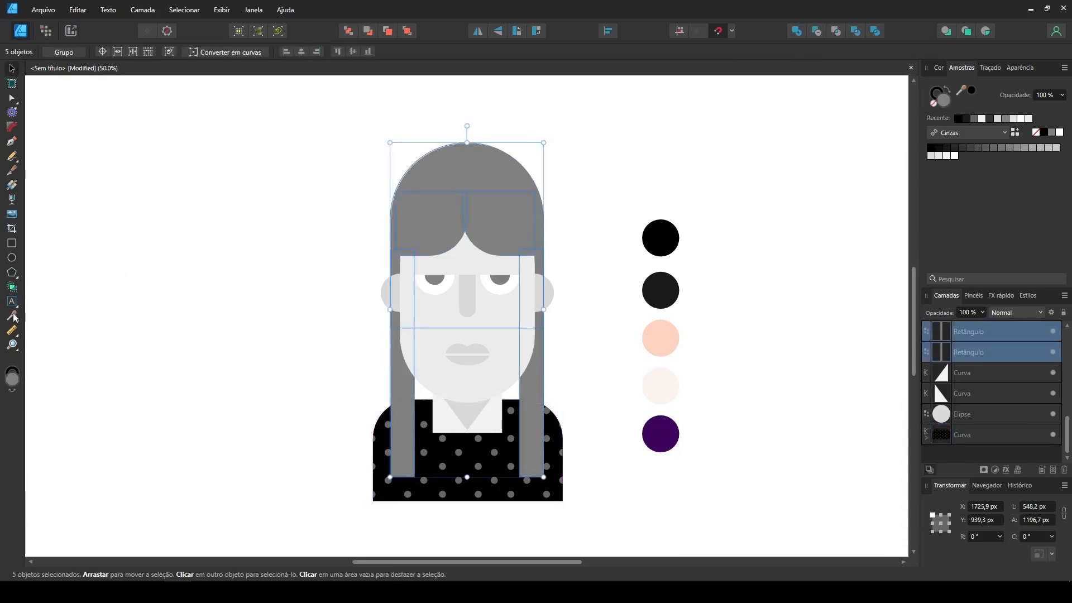
pyautogui.click(13, 316)
pyautogui.click(663, 240)
pyautogui.click(12, 69)
pyautogui.click(290, 234)
# Step: Recolor the torso to a very dark gray from the grays swatches
pyautogui.click(491, 466)
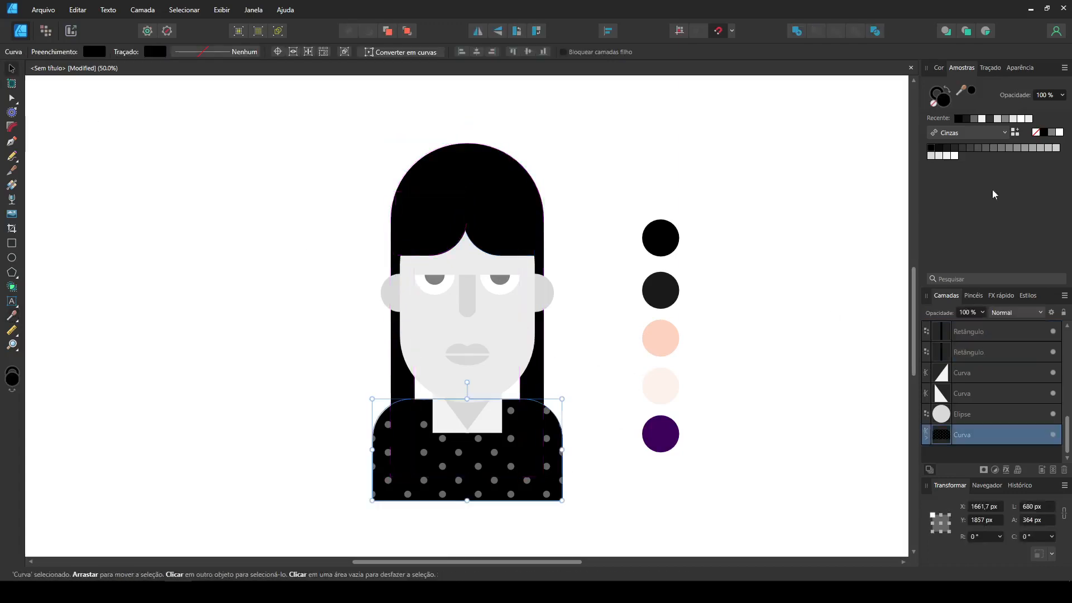
pyautogui.click(949, 149)
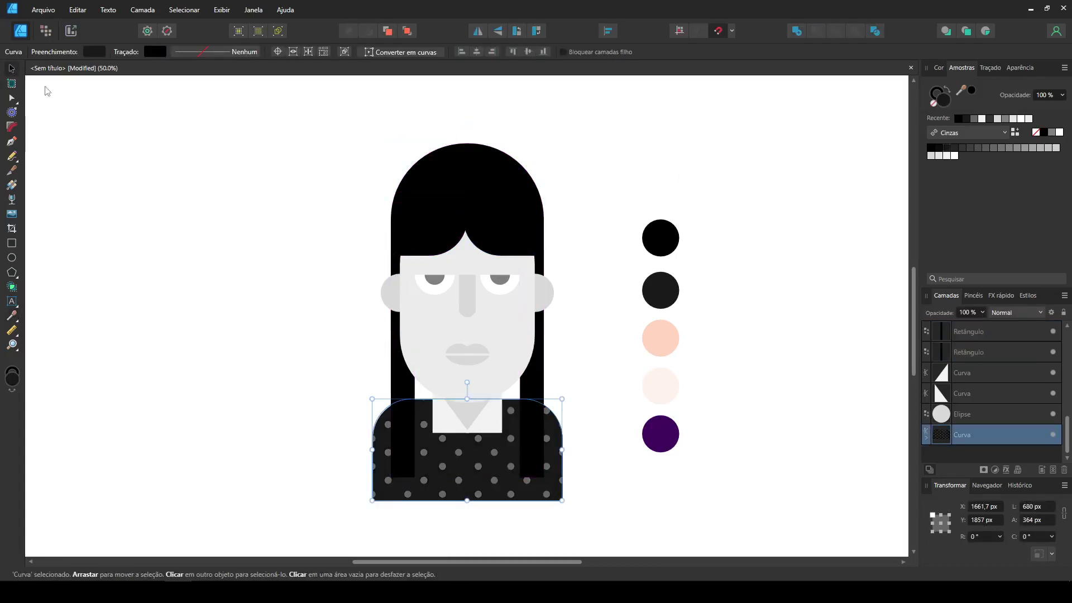
pyautogui.click(47, 91)
# Step: Fill both irises with black
pyautogui.click(437, 279)
pyautogui.keyDown('shift'); pyautogui.click(500, 280); pyautogui.keyUp('shift')
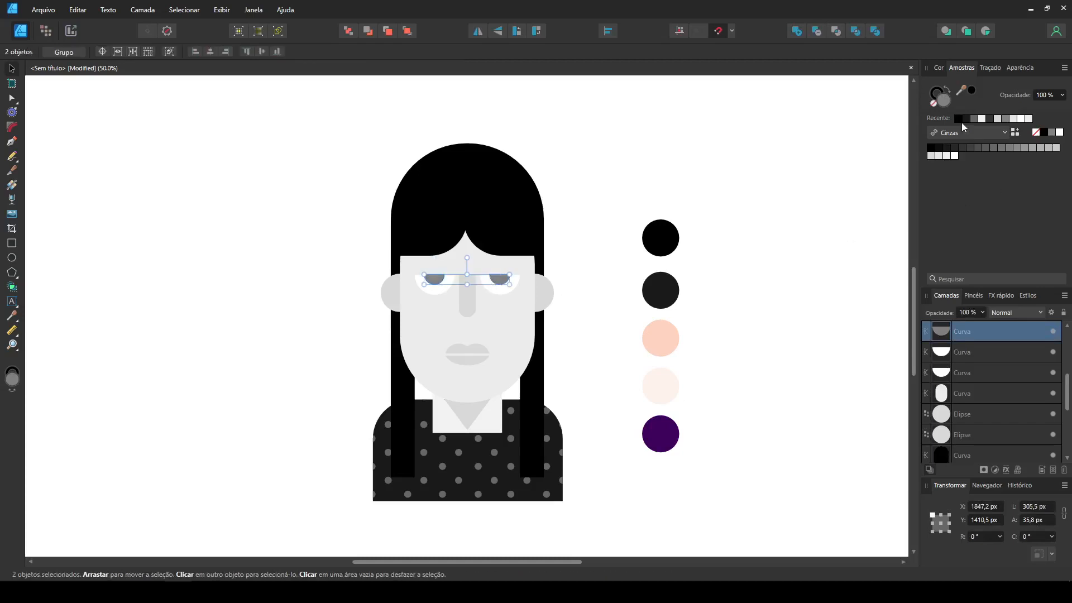
pyautogui.click(11, 315)
pyautogui.click(934, 149)
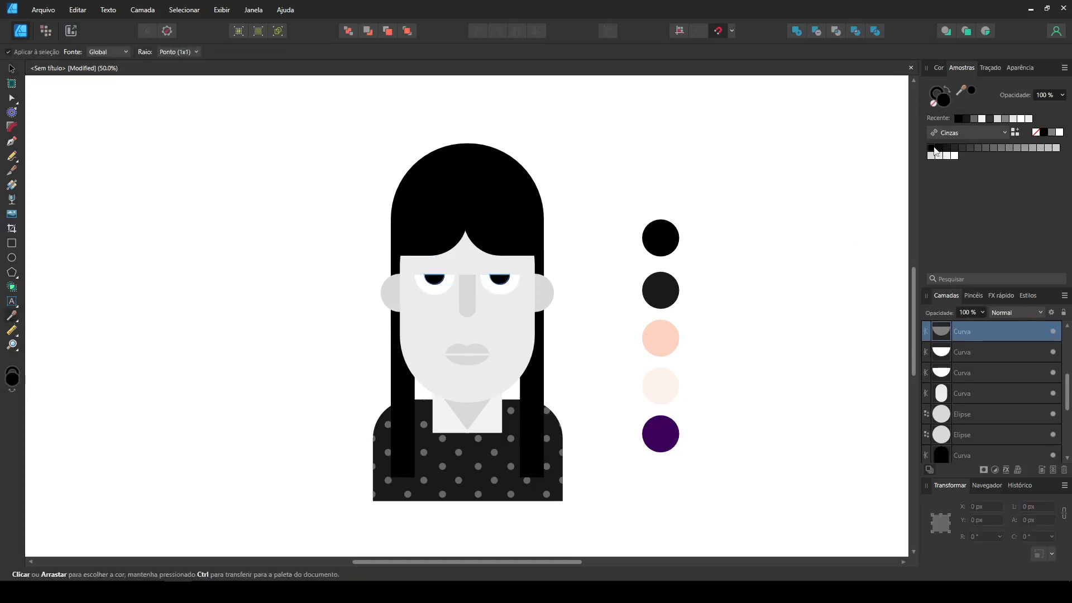
pyautogui.click(14, 68)
pyautogui.click(364, 332)
# Step: Fill the neck, both ears, the nose and both lips with the palette's peach color
pyautogui.click(468, 414)
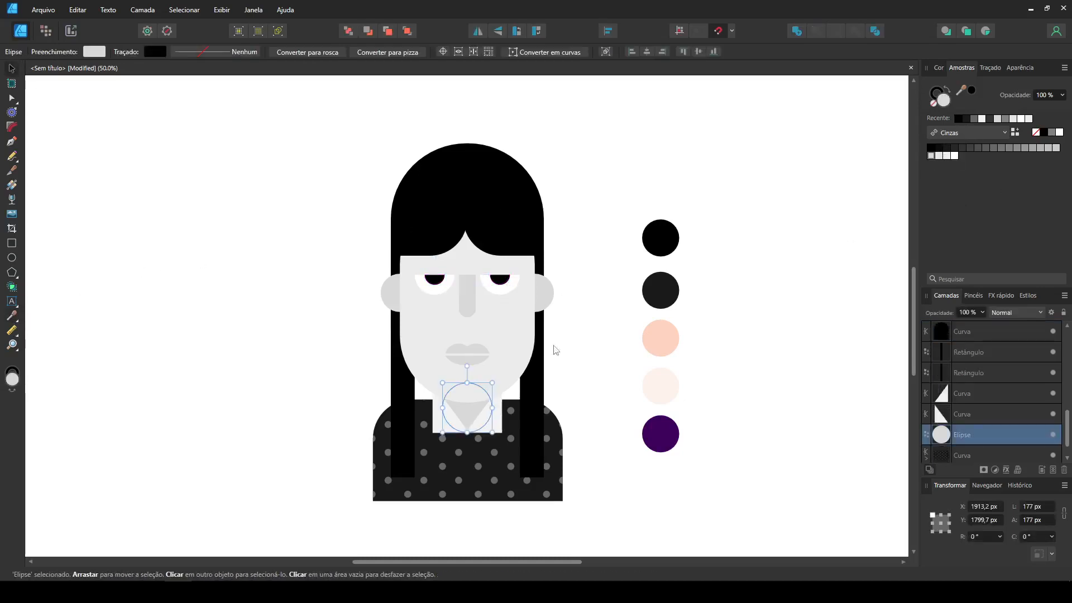
pyautogui.keyDown('shift'); pyautogui.click(549, 300); pyautogui.keyUp('shift')
pyautogui.keyDown('shift'); pyautogui.click(398, 293); pyautogui.keyUp('shift')
pyautogui.keyDown('shift'); pyautogui.click(467, 295); pyautogui.keyUp('shift')
pyautogui.keyDown('shift'); pyautogui.click(466, 348); pyautogui.keyUp('shift')
pyautogui.keyDown('shift'); pyautogui.click(467, 358); pyautogui.keyUp('shift')
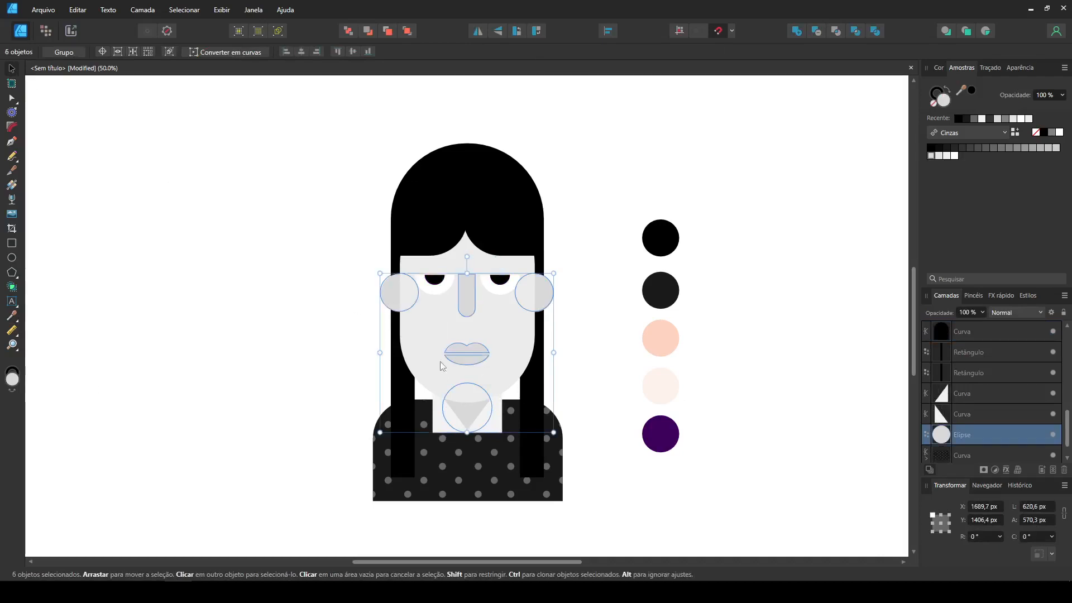
pyautogui.click(13, 316)
pyautogui.click(660, 345)
pyautogui.click(12, 69)
pyautogui.click(168, 262)
# Step: Fill the face shape with the palette's pale pink skin tone
pyautogui.click(521, 340)
pyautogui.click(523, 343)
pyautogui.click(11, 315)
pyautogui.click(661, 385)
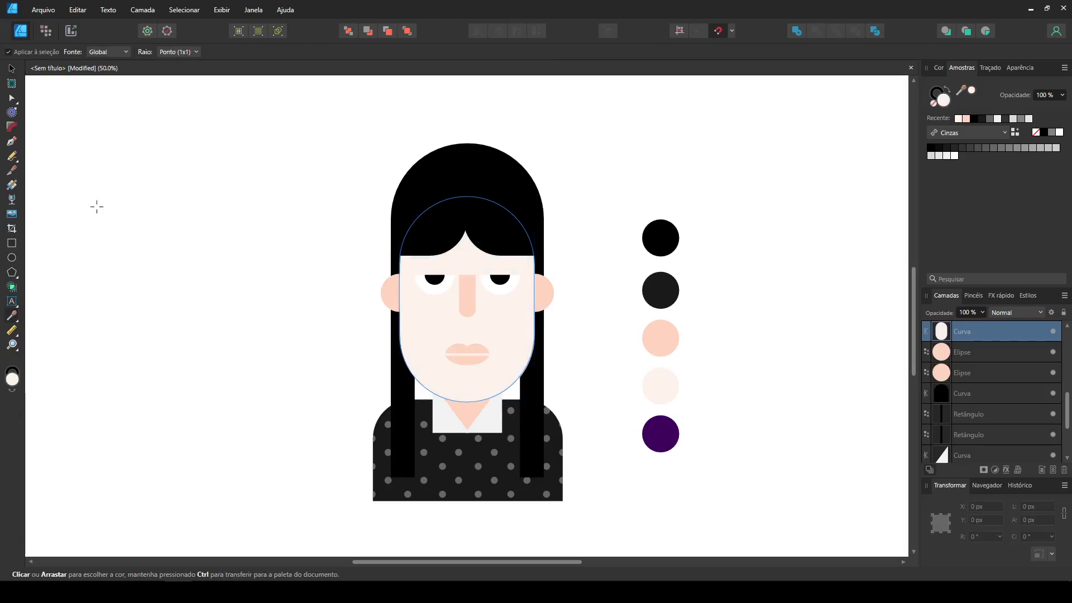
pyautogui.click(11, 69)
pyautogui.click(467, 139)
# Step: Draw a background rectangle about 1214 px wide around the portrait, send it to the back and fill it with the palette's dark purple
pyautogui.click(11, 243)
pyautogui.moveTo(286, 110); pyautogui.dragTo(624, 540)
pyautogui.hotkey('ctrl', 'shift', '[')
pyautogui.click(12, 316)
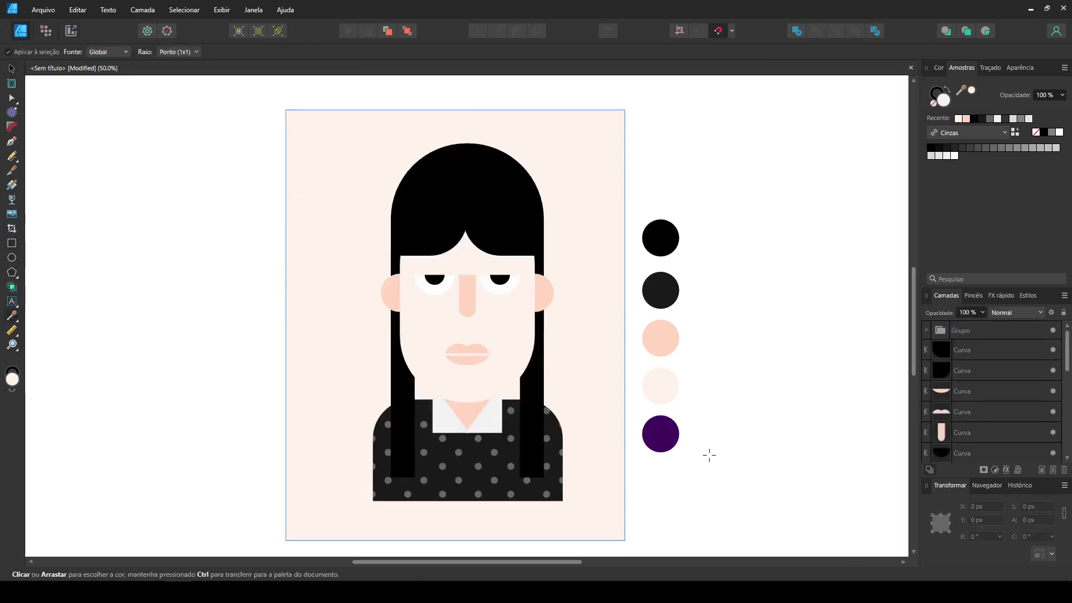
pyautogui.click(661, 434)
# Step: Delete the group of palette circles beside the portrait
pyautogui.click(11, 69)
pyautogui.click(672, 427)
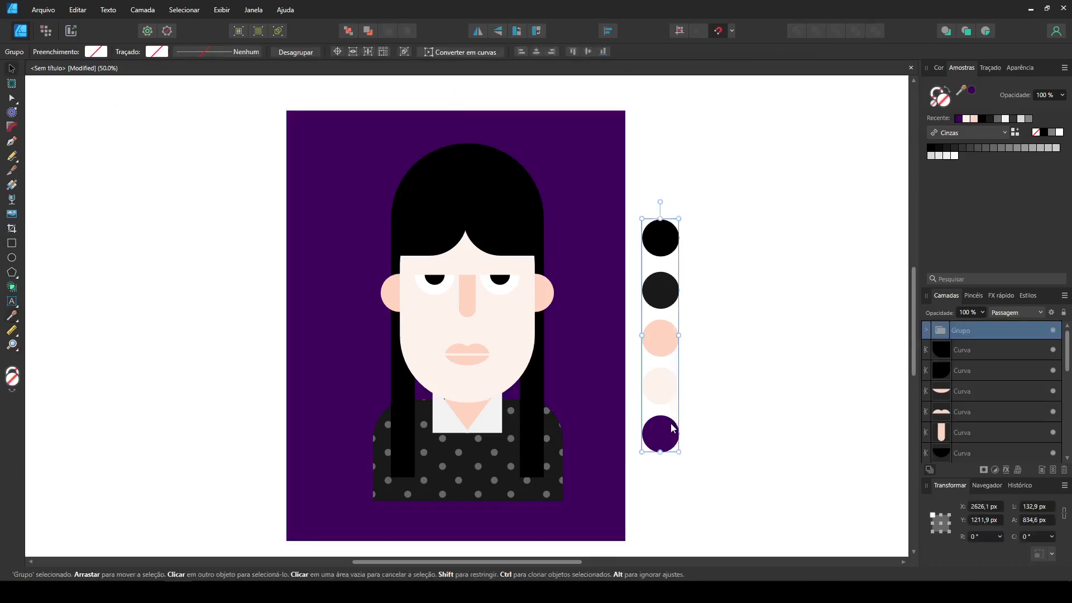
pyautogui.press('Delete')
# Step: Enlarge the purple background rectangle on all sides to about 2938 × 1965 px
pyautogui.click(597, 174)
pyautogui.moveTo(450, 111); pyautogui.dragTo(450, 48)
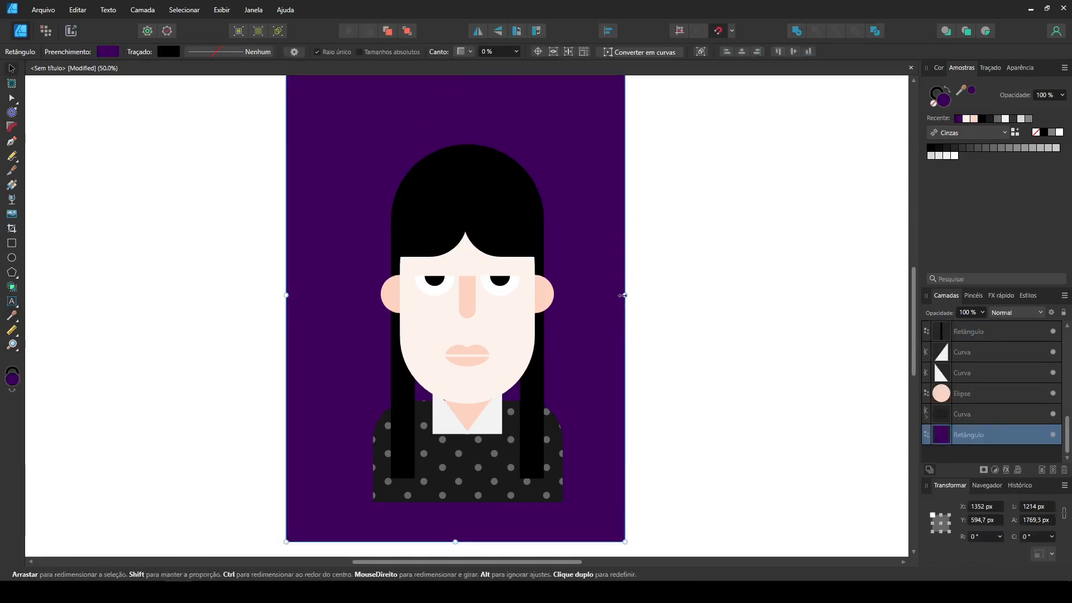
pyautogui.moveTo(624, 294); pyautogui.dragTo(855, 295)
pyautogui.moveTo(286, 295); pyautogui.dragTo(36, 299)
pyautogui.moveTo(447, 541); pyautogui.dragTo(447, 558)
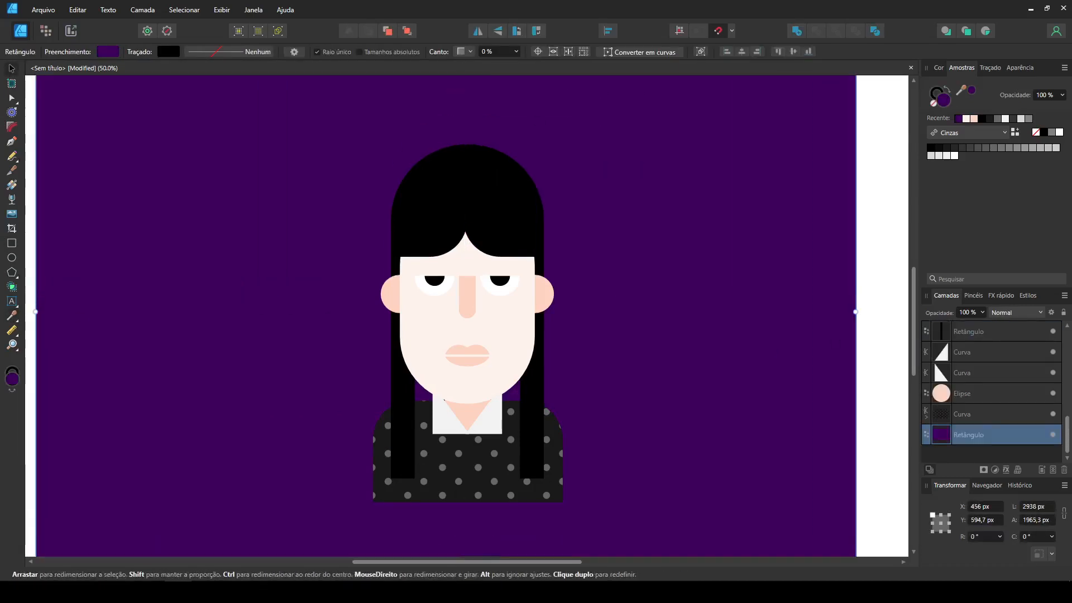
# Step: Move and enlarge the purple background rectangle so it covers the whole page, and convert it to curves
pyautogui.click(887, 418)
pyautogui.scroll(-3, 887, 418)
pyautogui.click(534, 348)
pyautogui.moveTo(534, 347); pyautogui.dragTo(524, 259)
pyautogui.moveTo(572, 364); pyautogui.dragTo(690, 475)
pyautogui.click(649, 52)
# Step: Convert all the shapes of the portrait to curves
pyautogui.moveTo(763, 433); pyautogui.dragTo(311, 105)
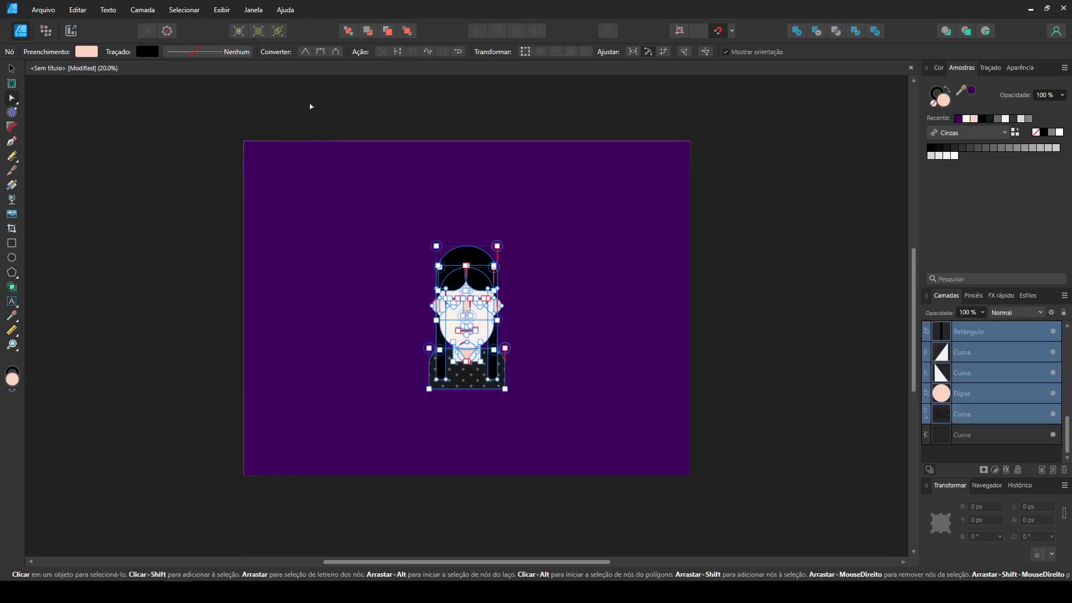
pyautogui.click(11, 68)
pyautogui.click(215, 53)
# Step: Scale the whole portrait up proportionally to about 1261 × 2377 px and center it on the purple background
pyautogui.moveTo(144, 171); pyautogui.dragTo(666, 462)
pyautogui.click(10, 70)
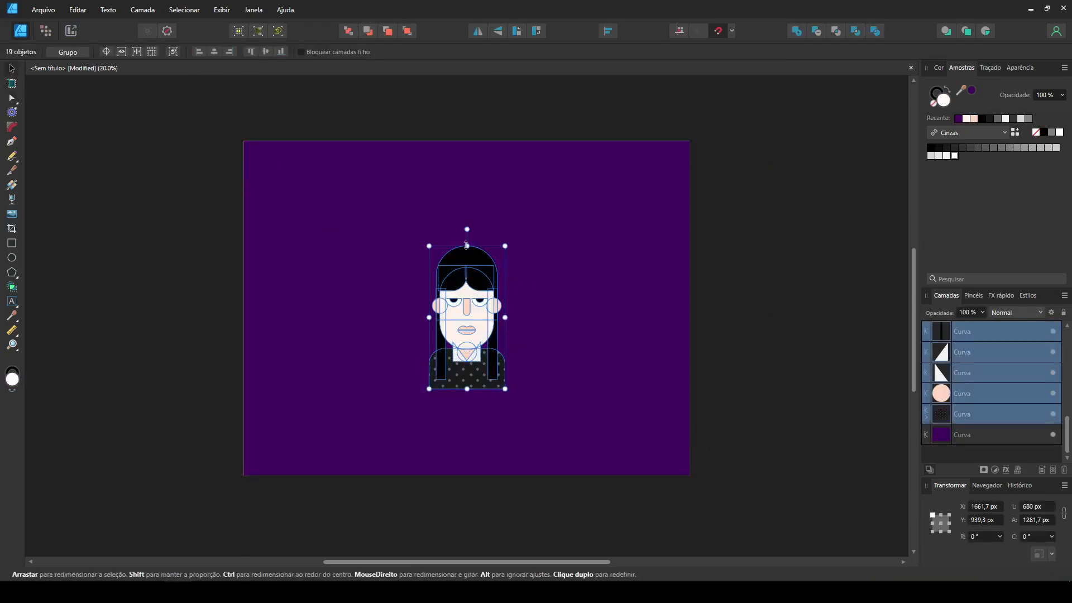
pyautogui.moveTo(466, 246); pyautogui.dragTo(467, 171)
pyautogui.moveTo(468, 387); pyautogui.dragTo(468, 444)
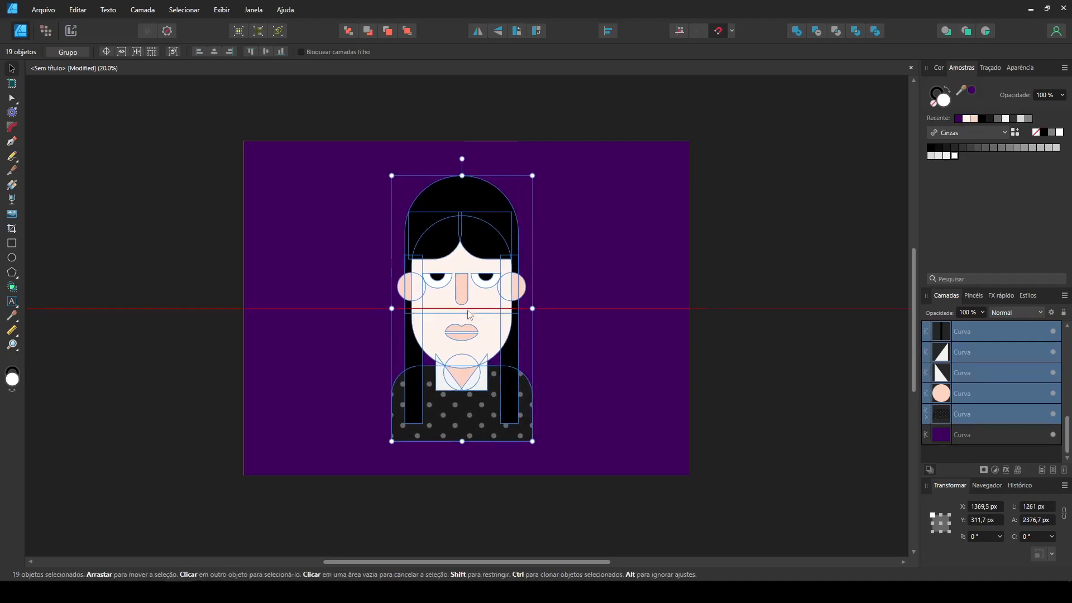
pyautogui.click(731, 280)
# Step: Nudge the two white collar pieces and the neck circle up slightly together
pyautogui.hotkey('ctrl', '0')
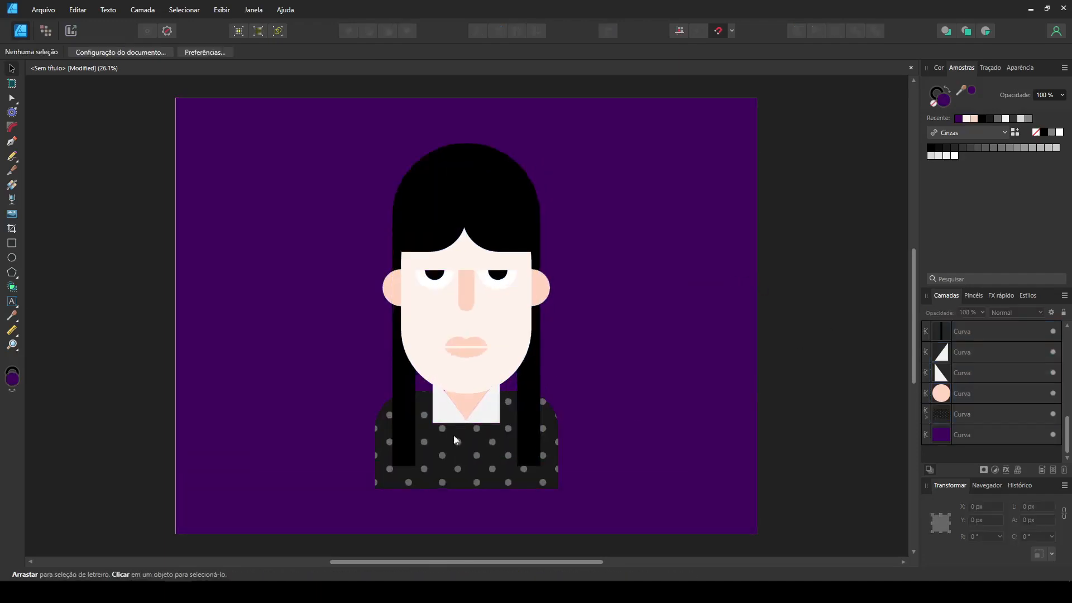
pyautogui.click(493, 416)
pyautogui.keyDown('shift'); pyautogui.click(442, 414); pyautogui.keyUp('shift')
pyautogui.keyDown('shift'); pyautogui.click(468, 406); pyautogui.keyUp('shift')
pyautogui.press('Up')
pyautogui.press('Up')
pyautogui.press('Up')
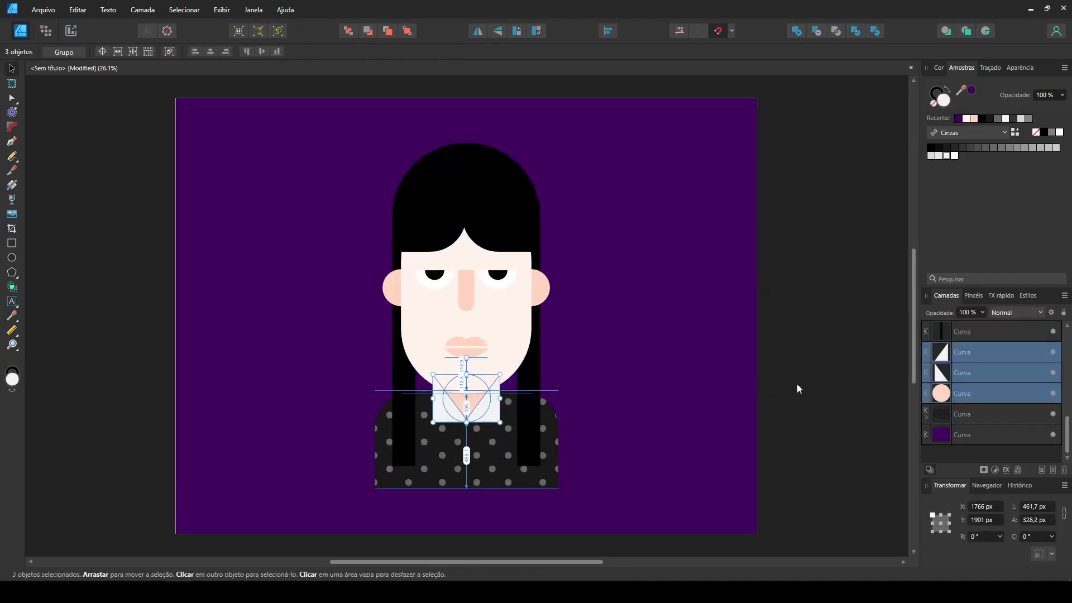
pyautogui.click(796, 383)
# Step: Enlarge the dress's polka-dot pattern slightly and shift it down a little within the dress
pyautogui.hotkey('ctrl', '+')
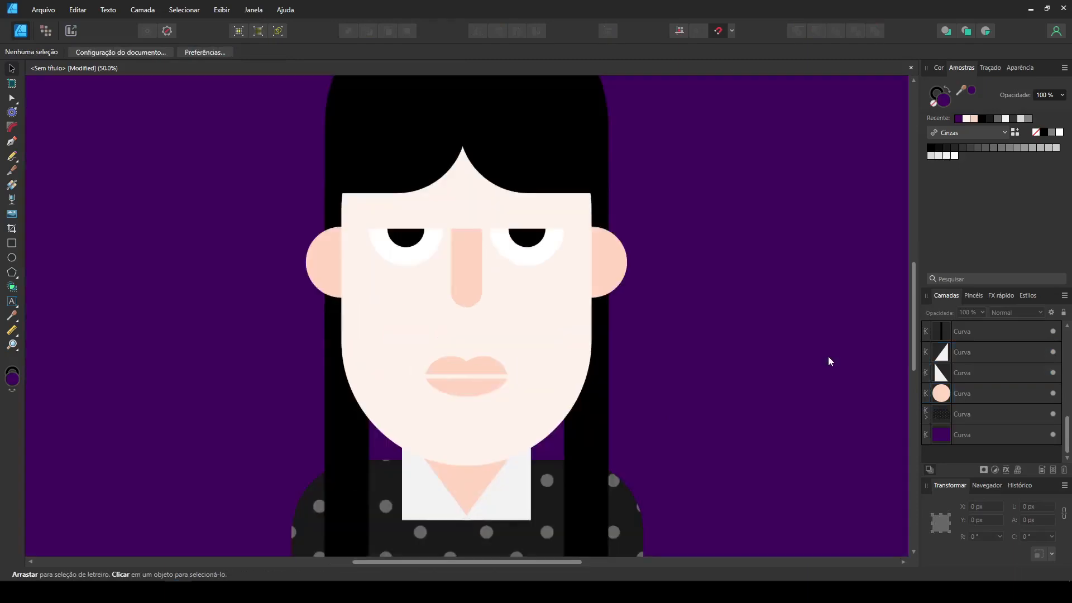
pyautogui.hotkey('ctrl', '0')
pyautogui.click(474, 458)
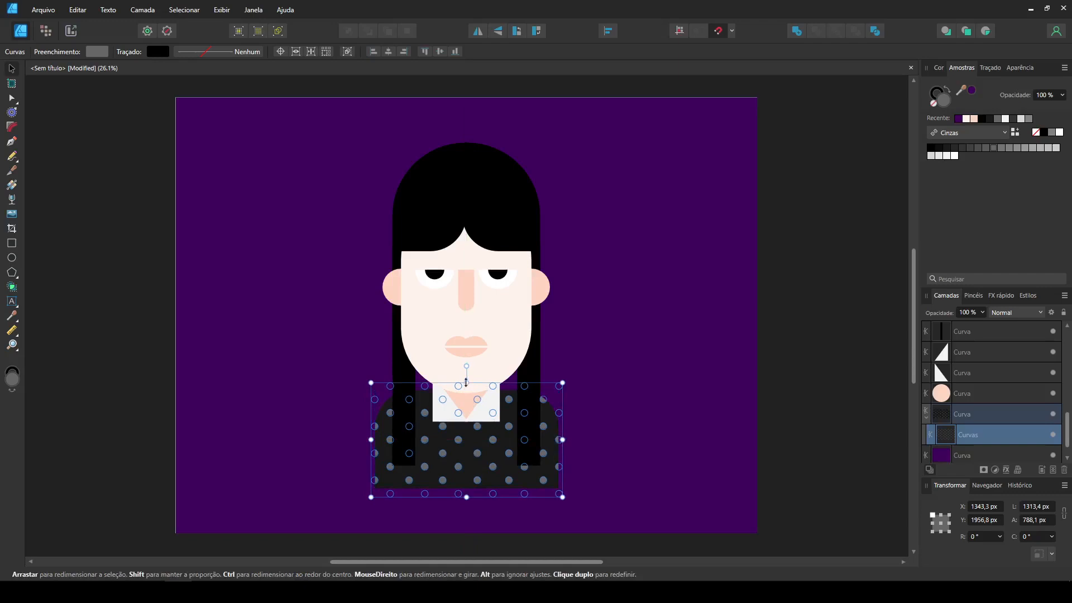
pyautogui.moveTo(467, 382); pyautogui.dragTo(466, 374)
pyautogui.click(845, 354)
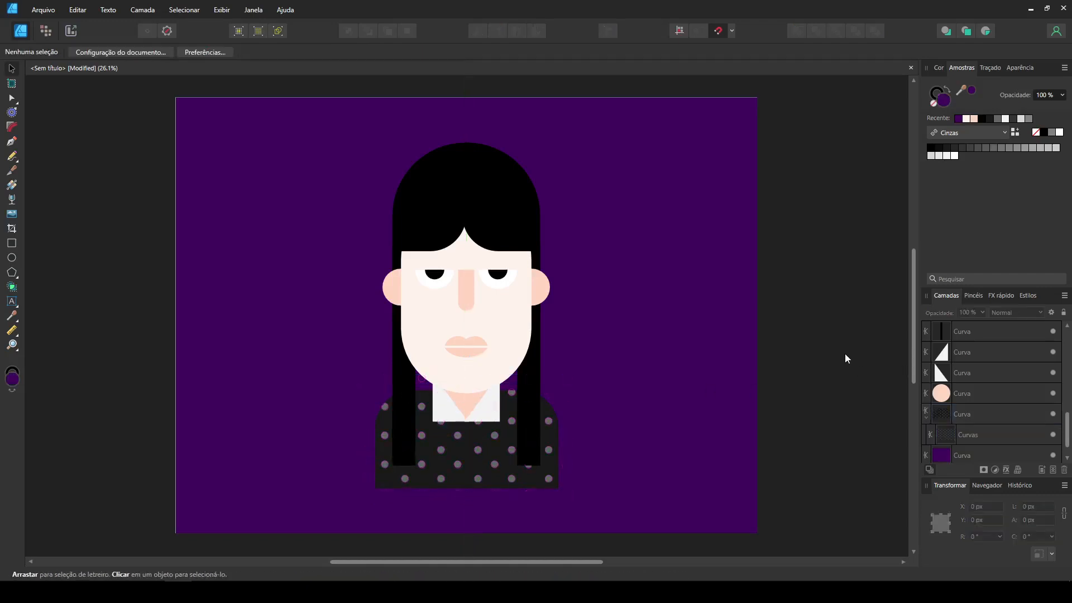
pyautogui.moveTo(479, 454); pyautogui.dragTo(479, 462)
pyautogui.click(731, 454)
pyautogui.click(816, 426)
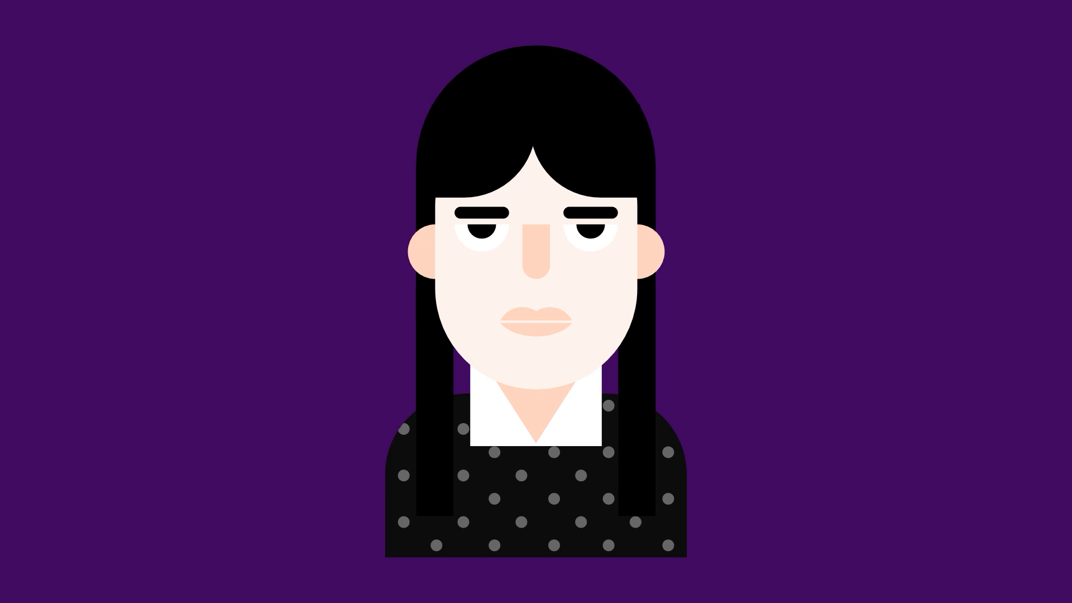